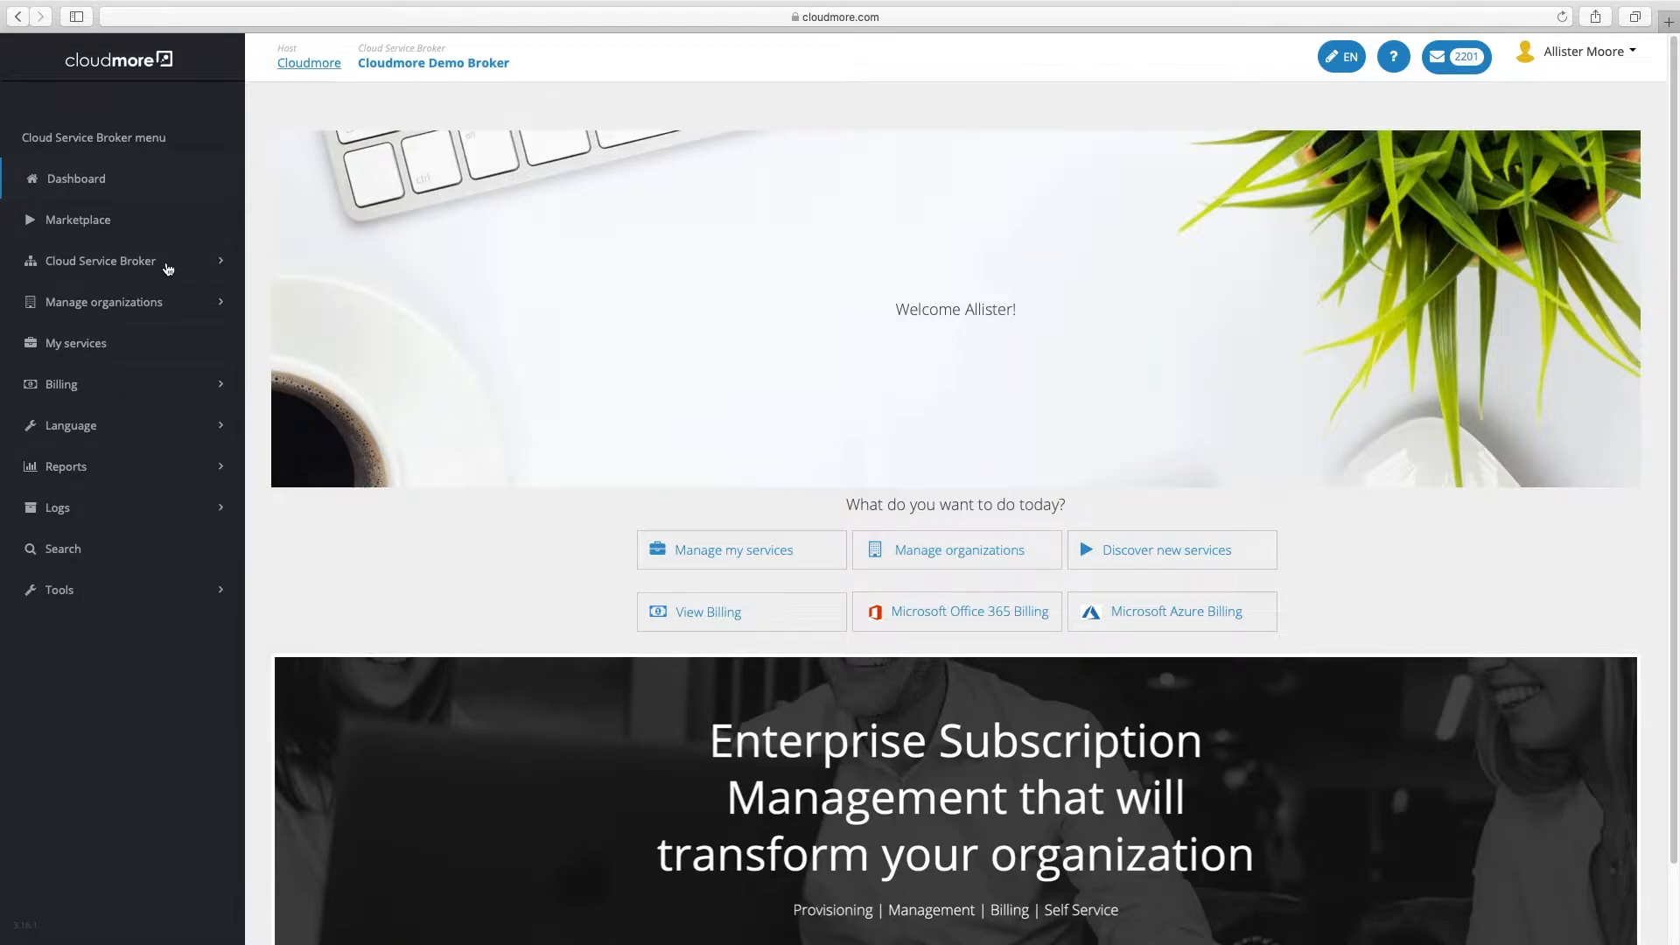
Open the Custom services list under Cloud Service Broker
click(168, 267)
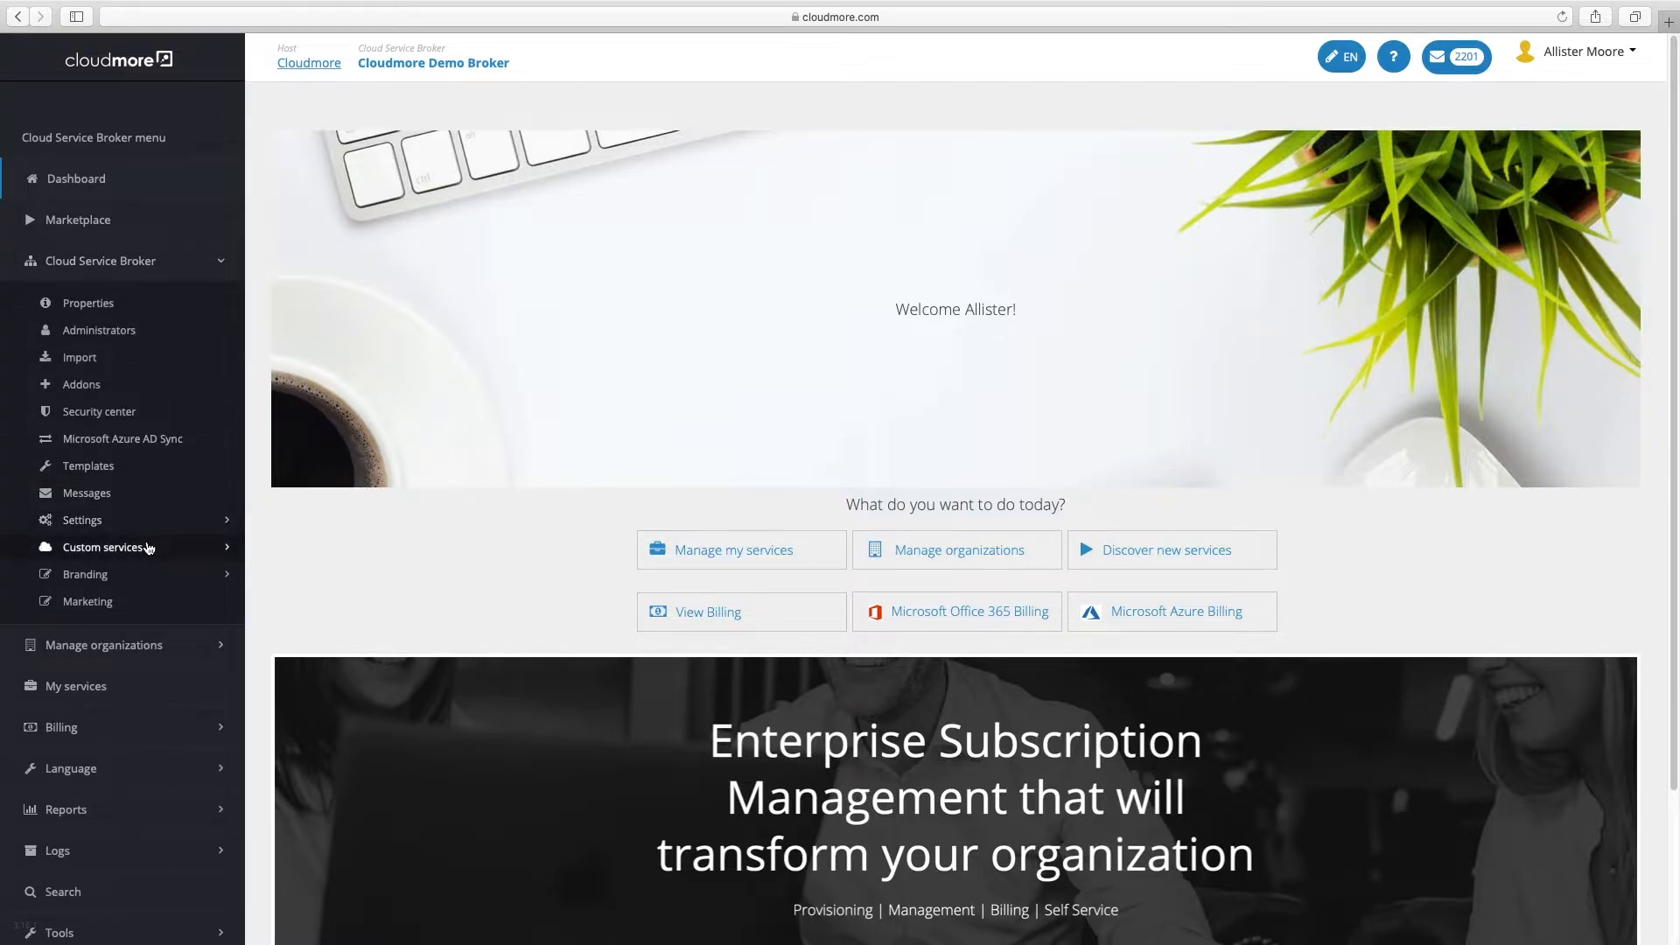
click(148, 548)
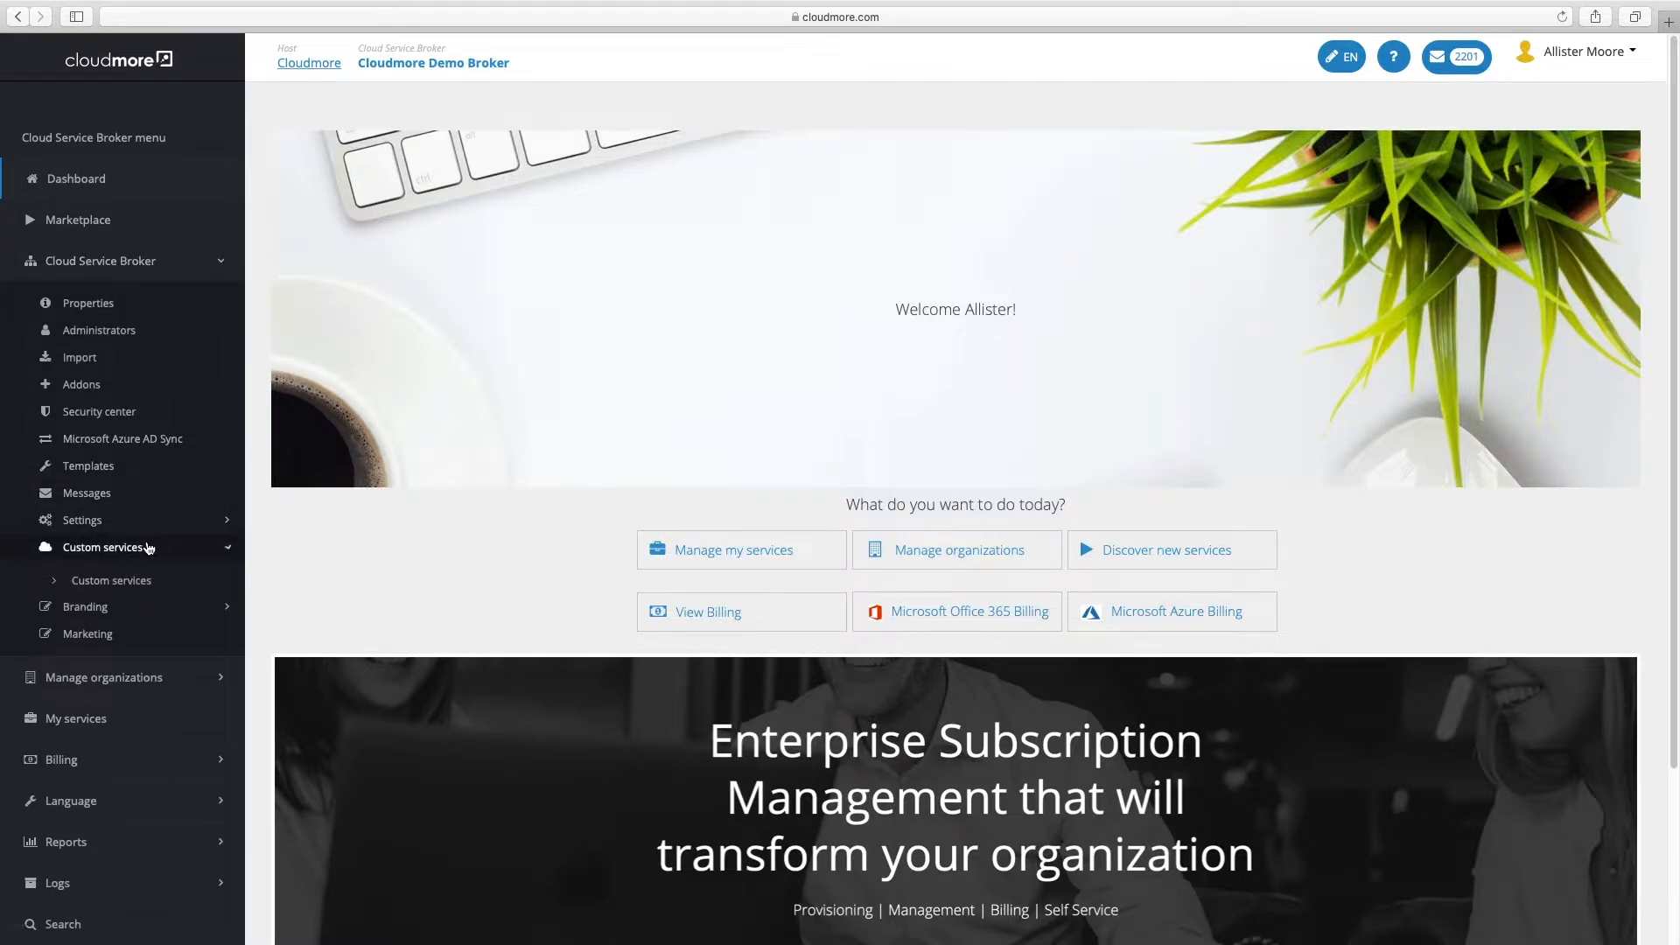
click(141, 583)
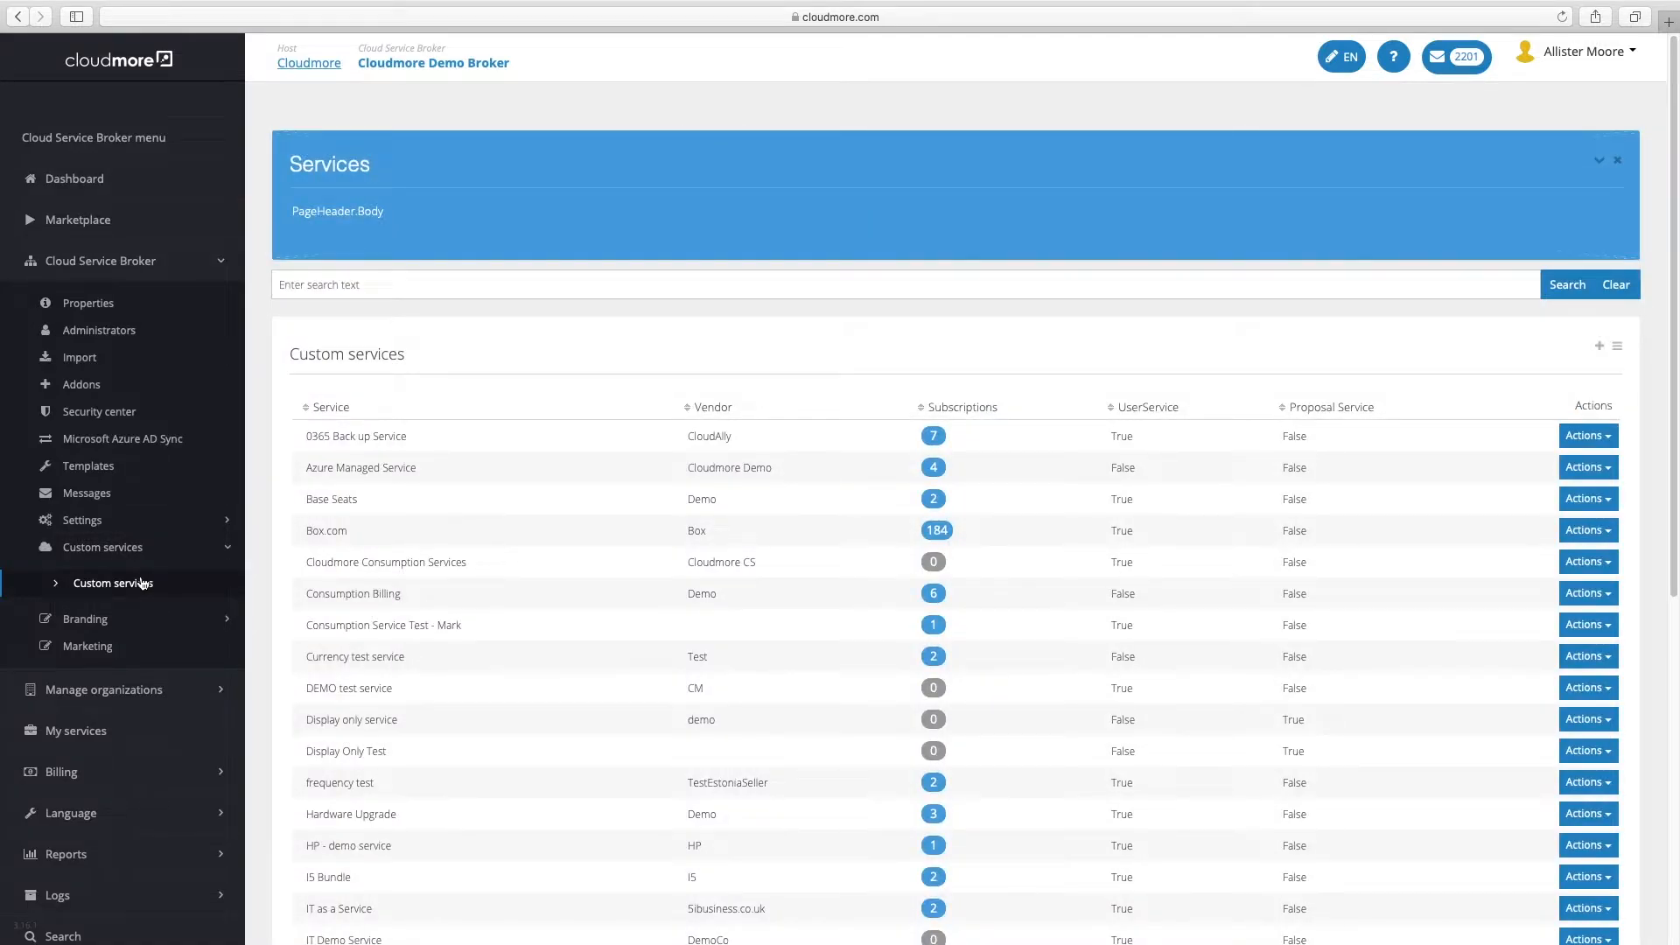
Search for 'Cloudmore' and open the products of Cloudmore Consumption Services
click(341, 289)
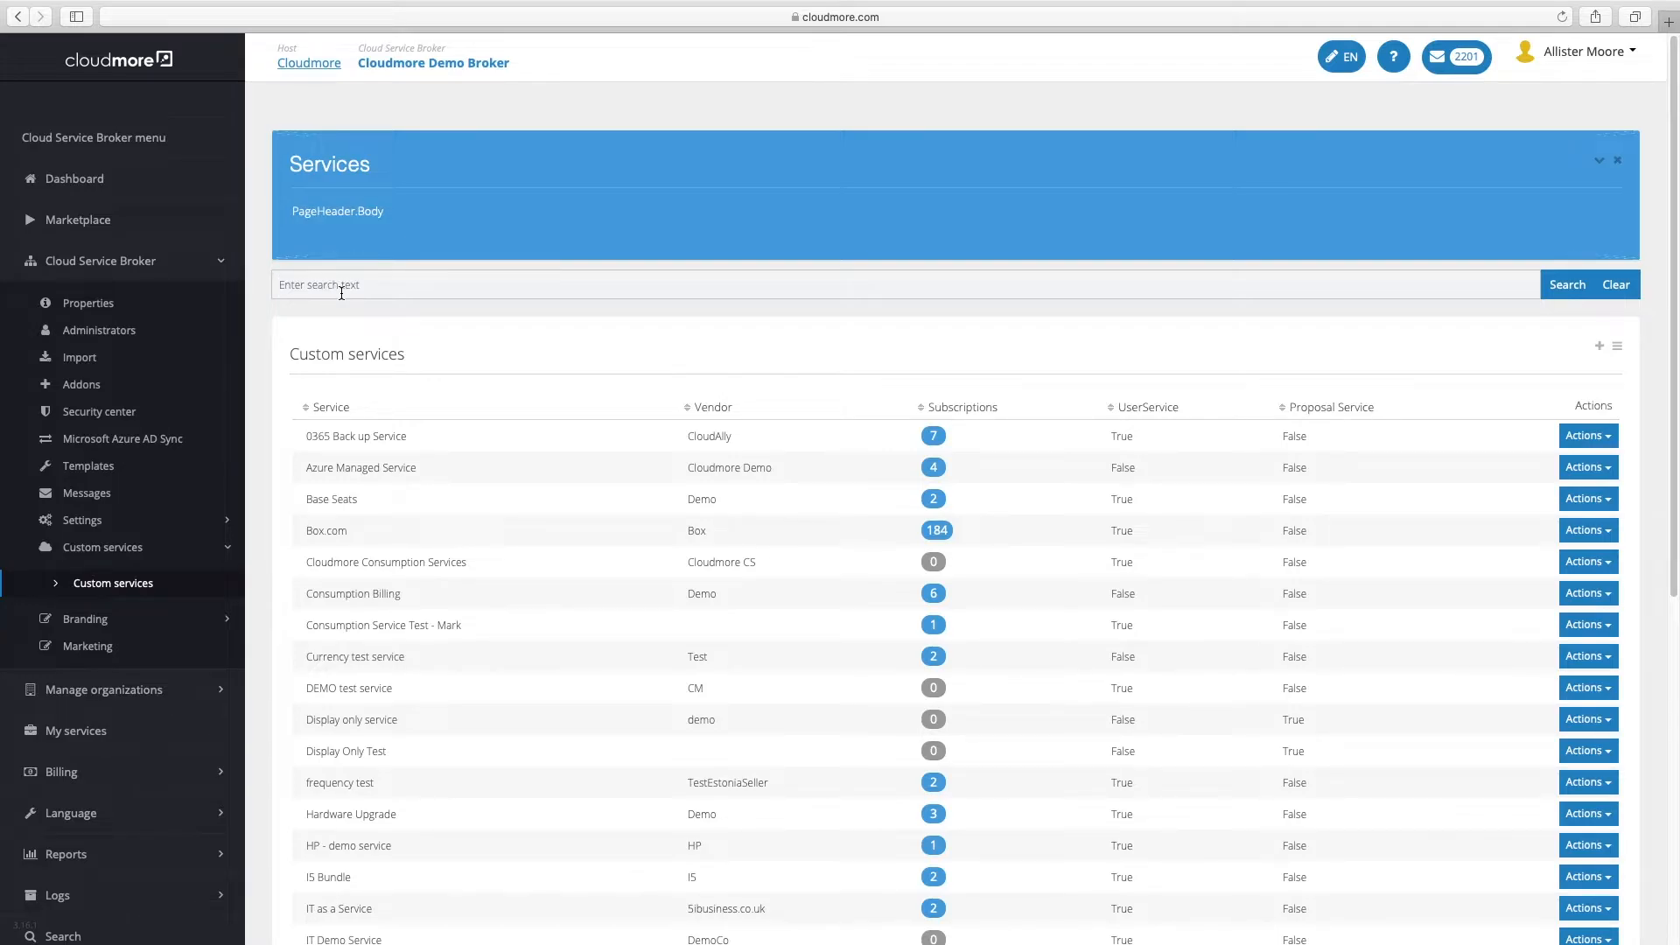
text(Cloudmore)
click(1565, 283)
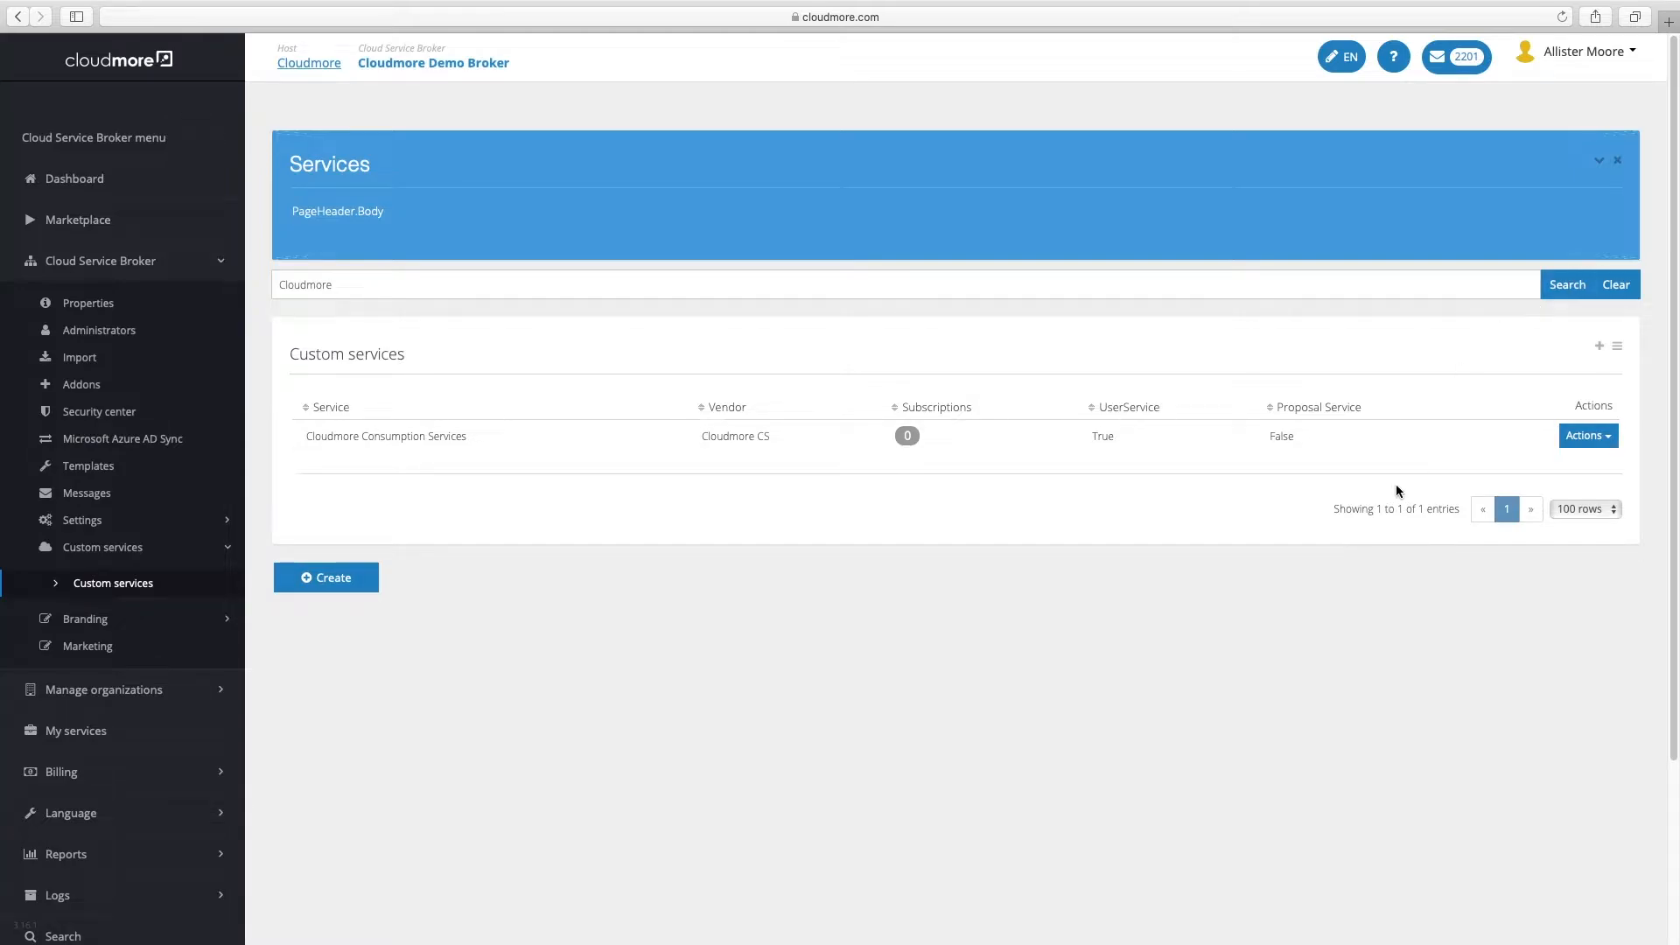
click(1588, 439)
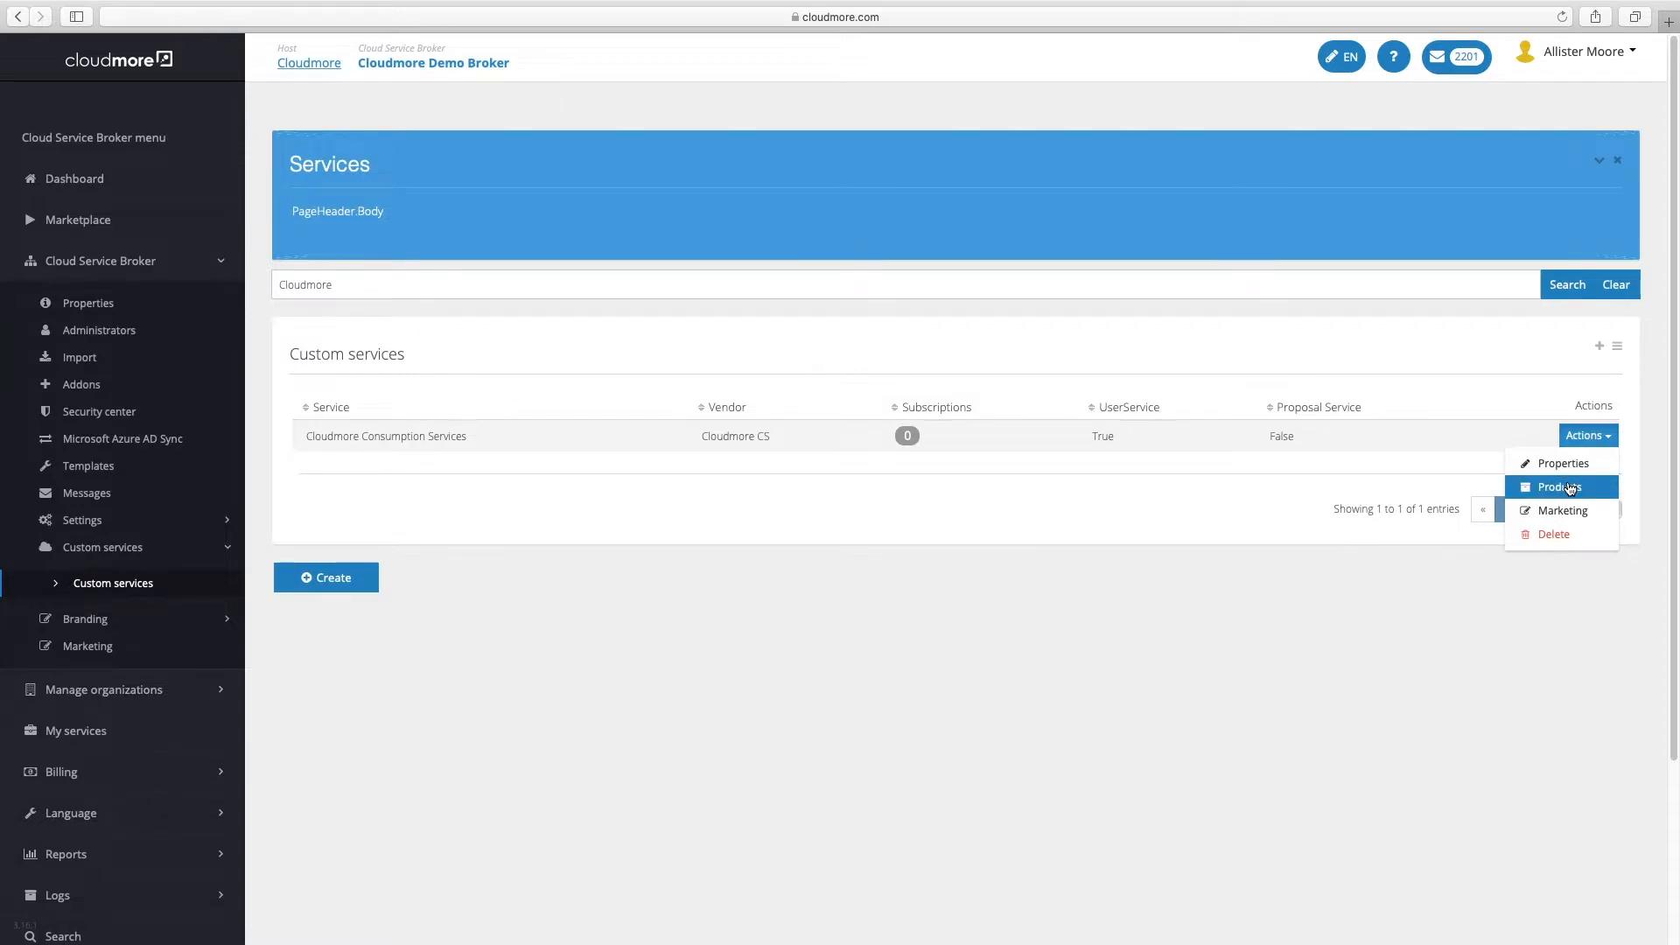
click(1571, 488)
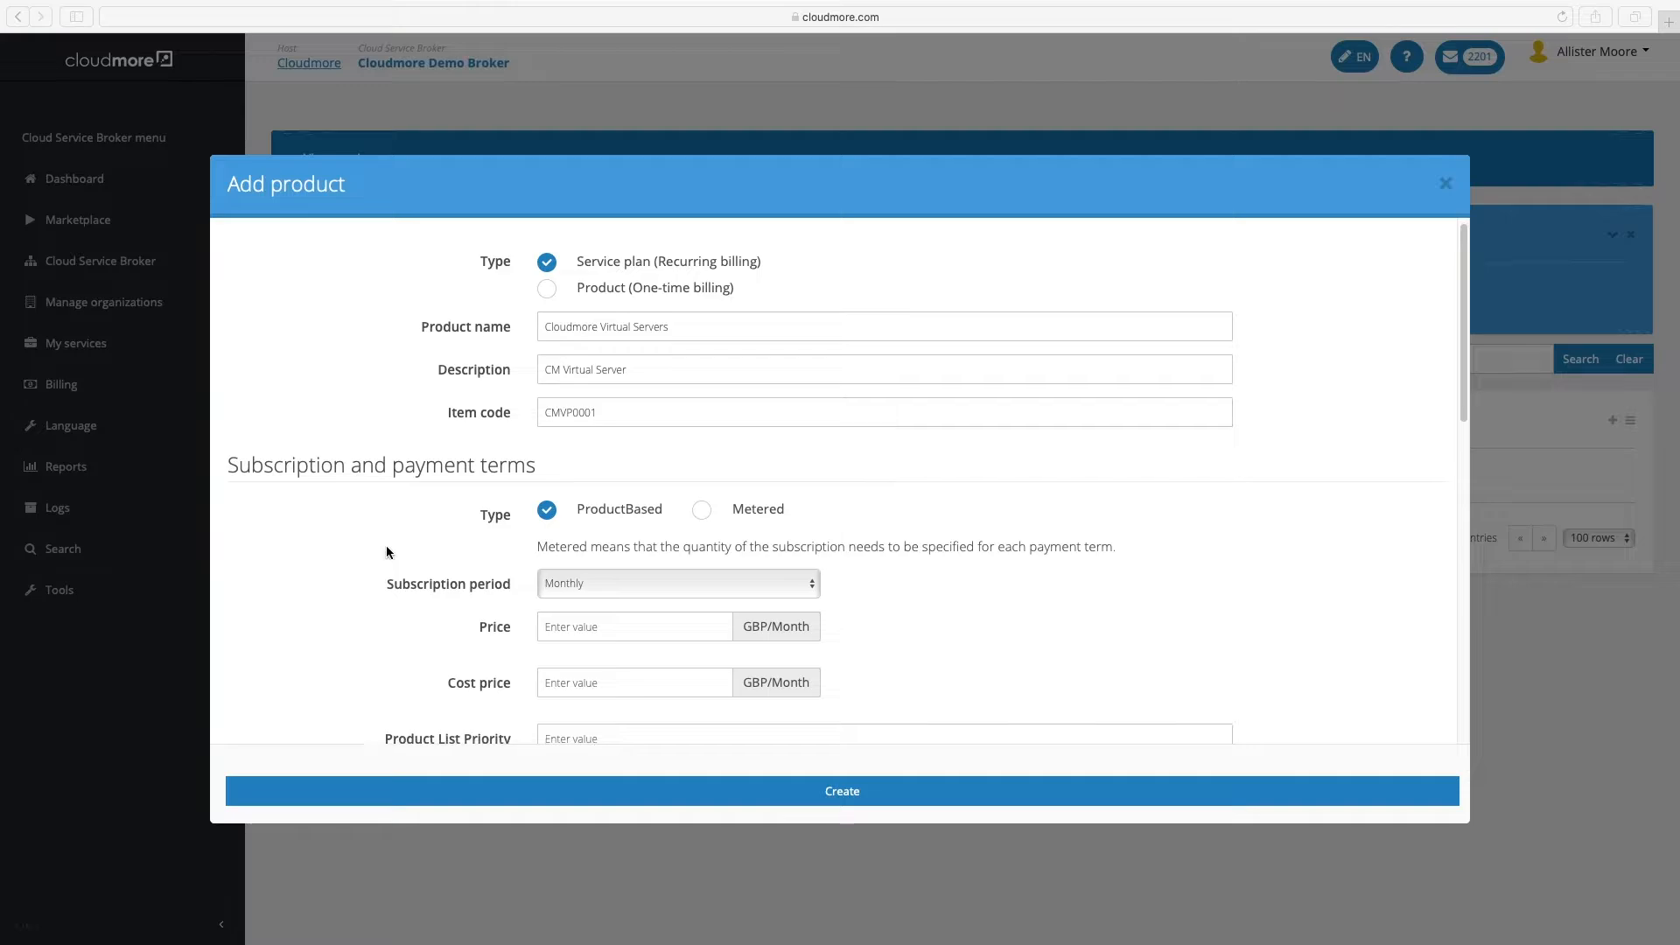
Make the product Metered and Monthly, with price 150 GBP and cost price 100
scroll(386, 546, down, 2)
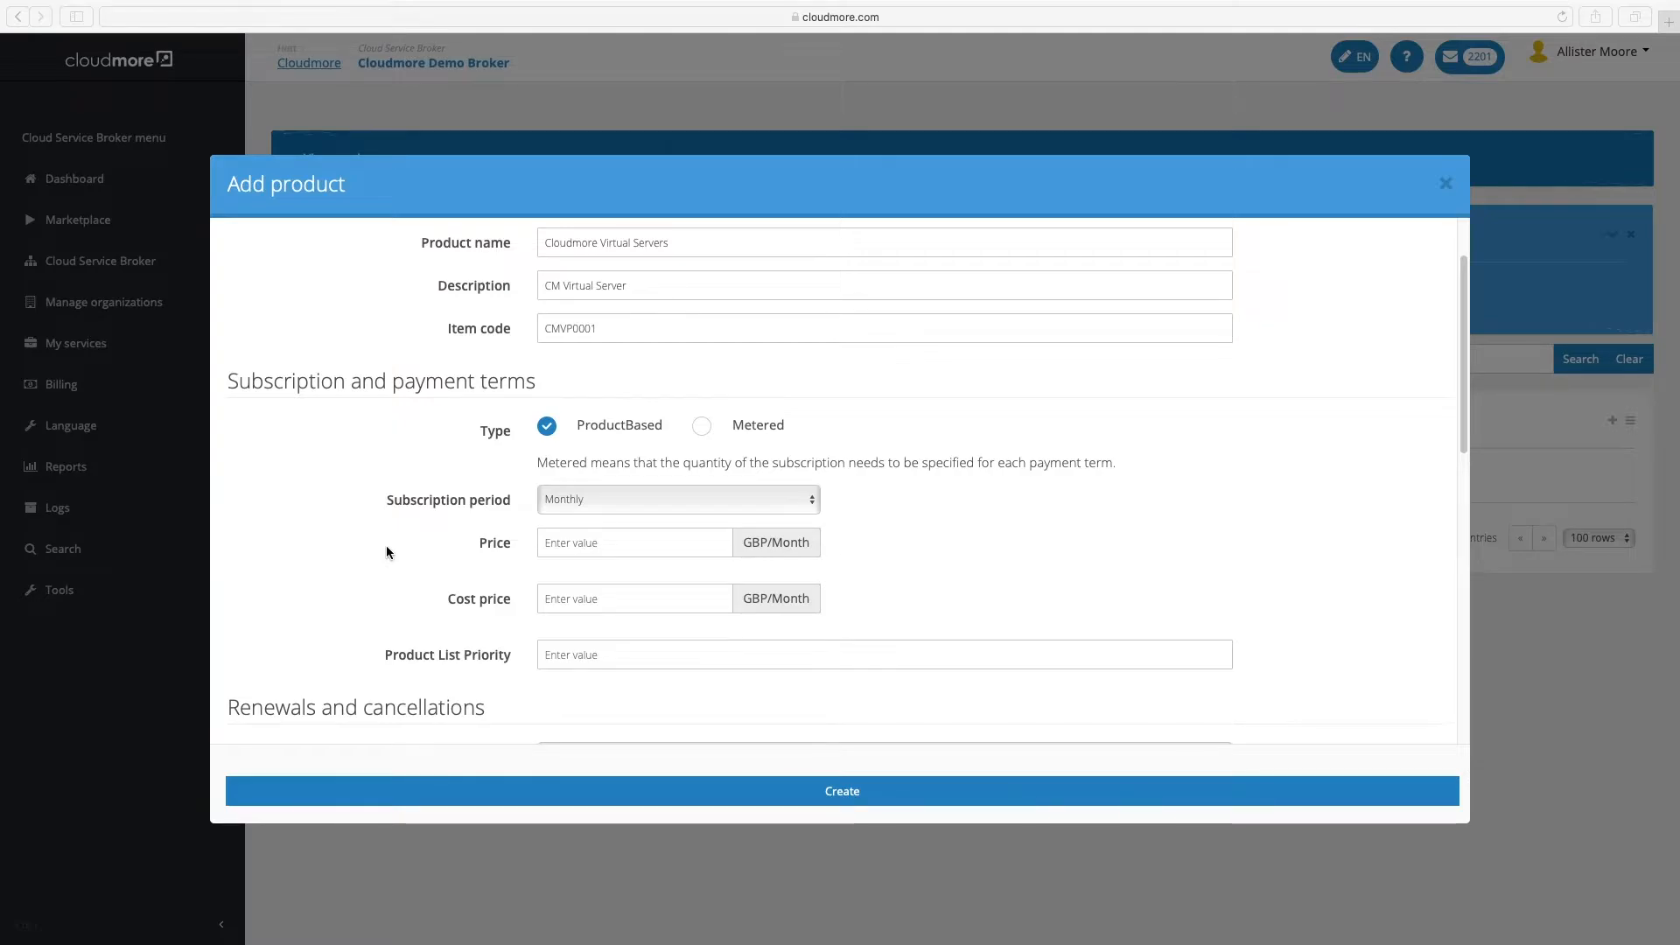
click(700, 427)
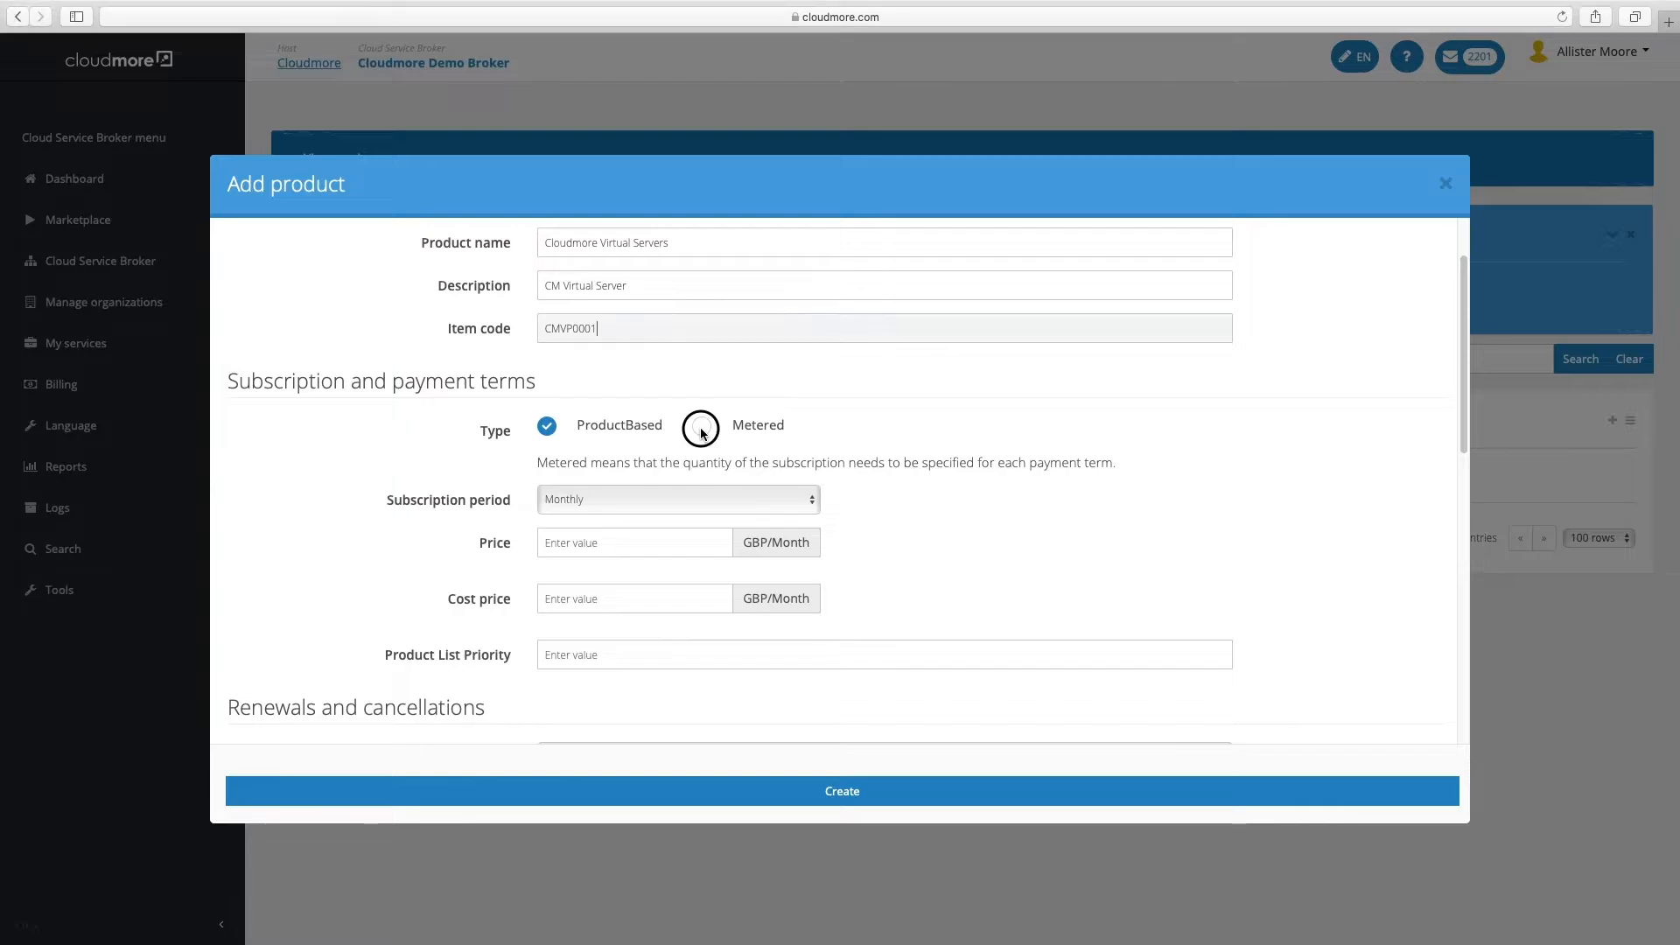
click(702, 426)
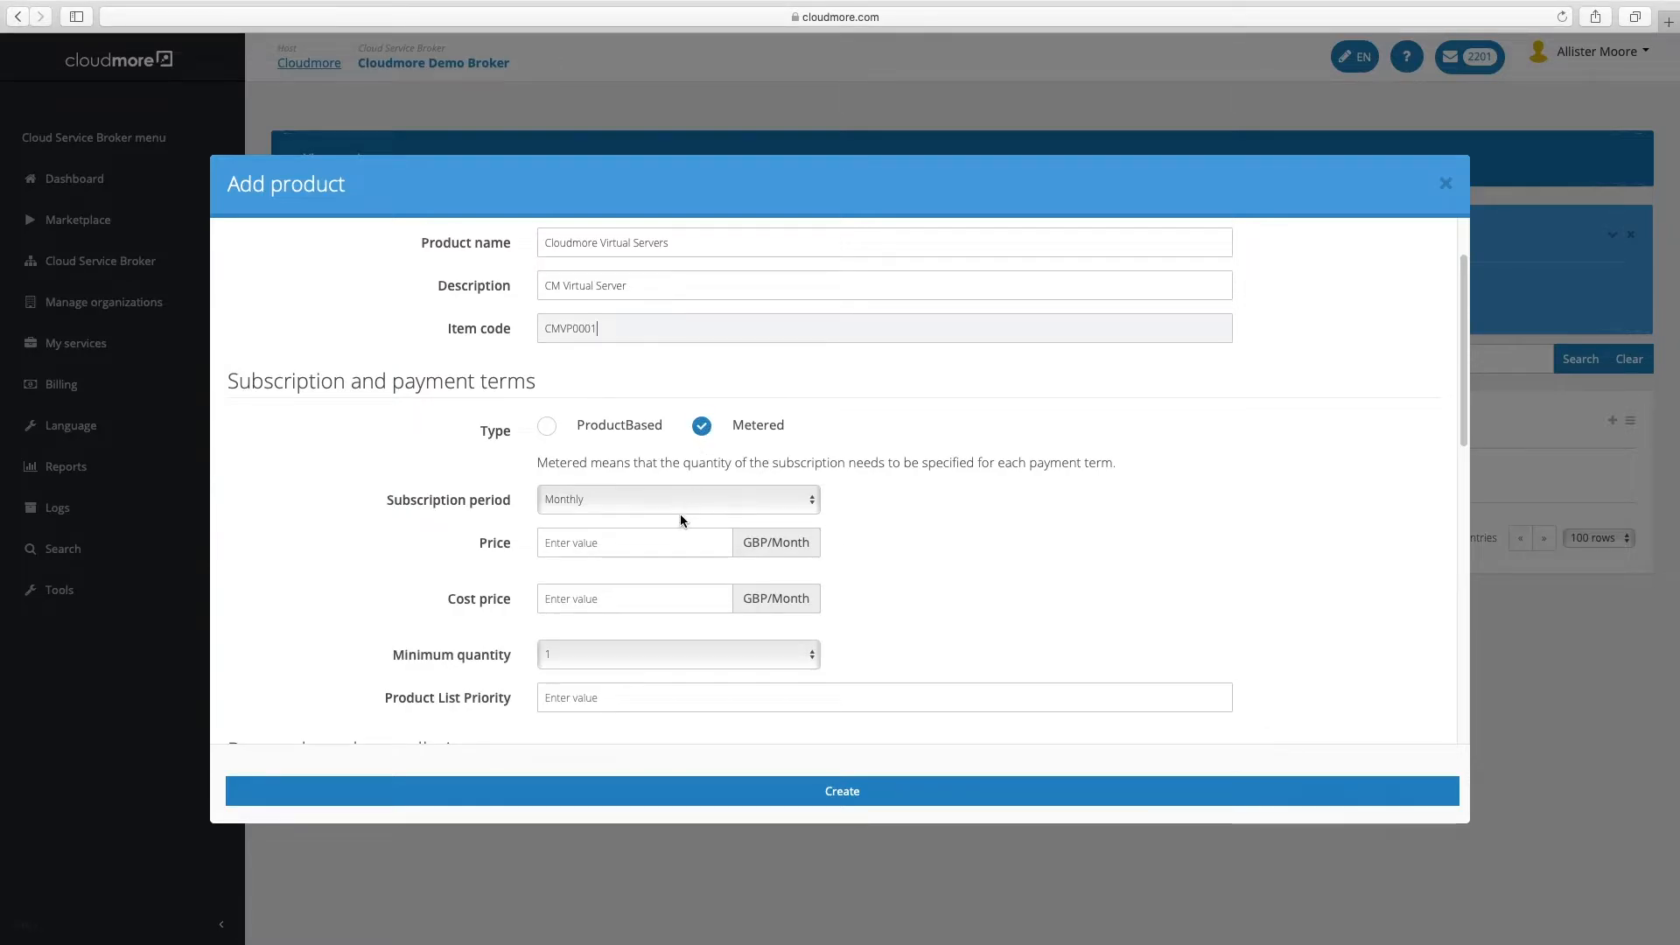
scroll(680, 520, down, 2)
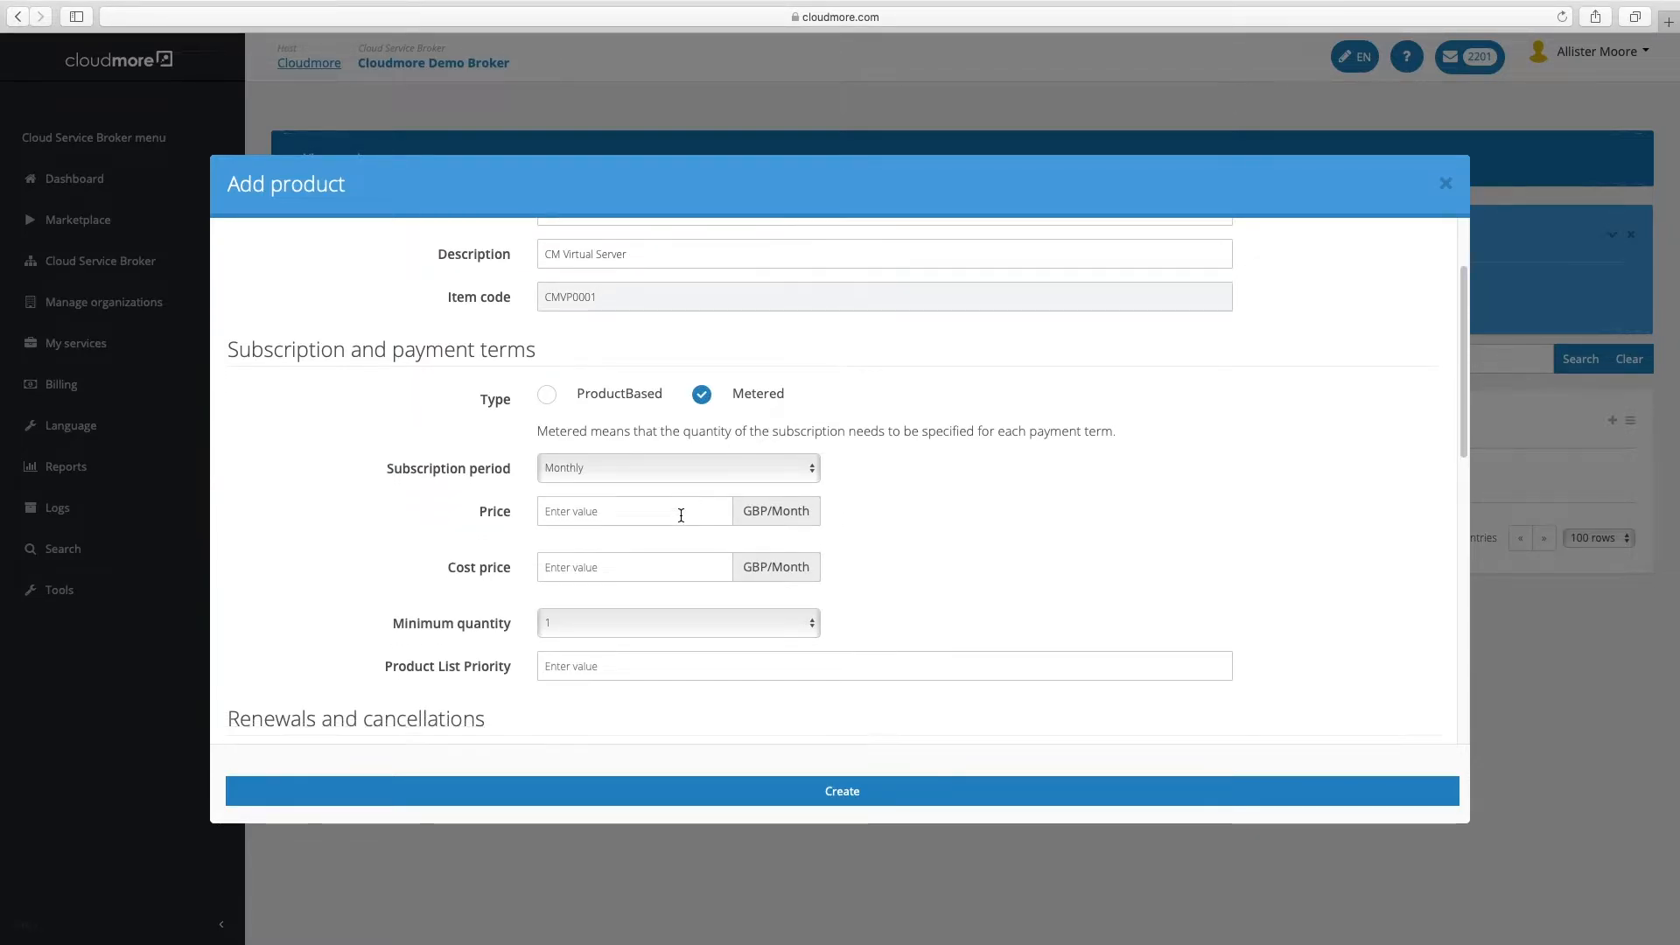
click(658, 470)
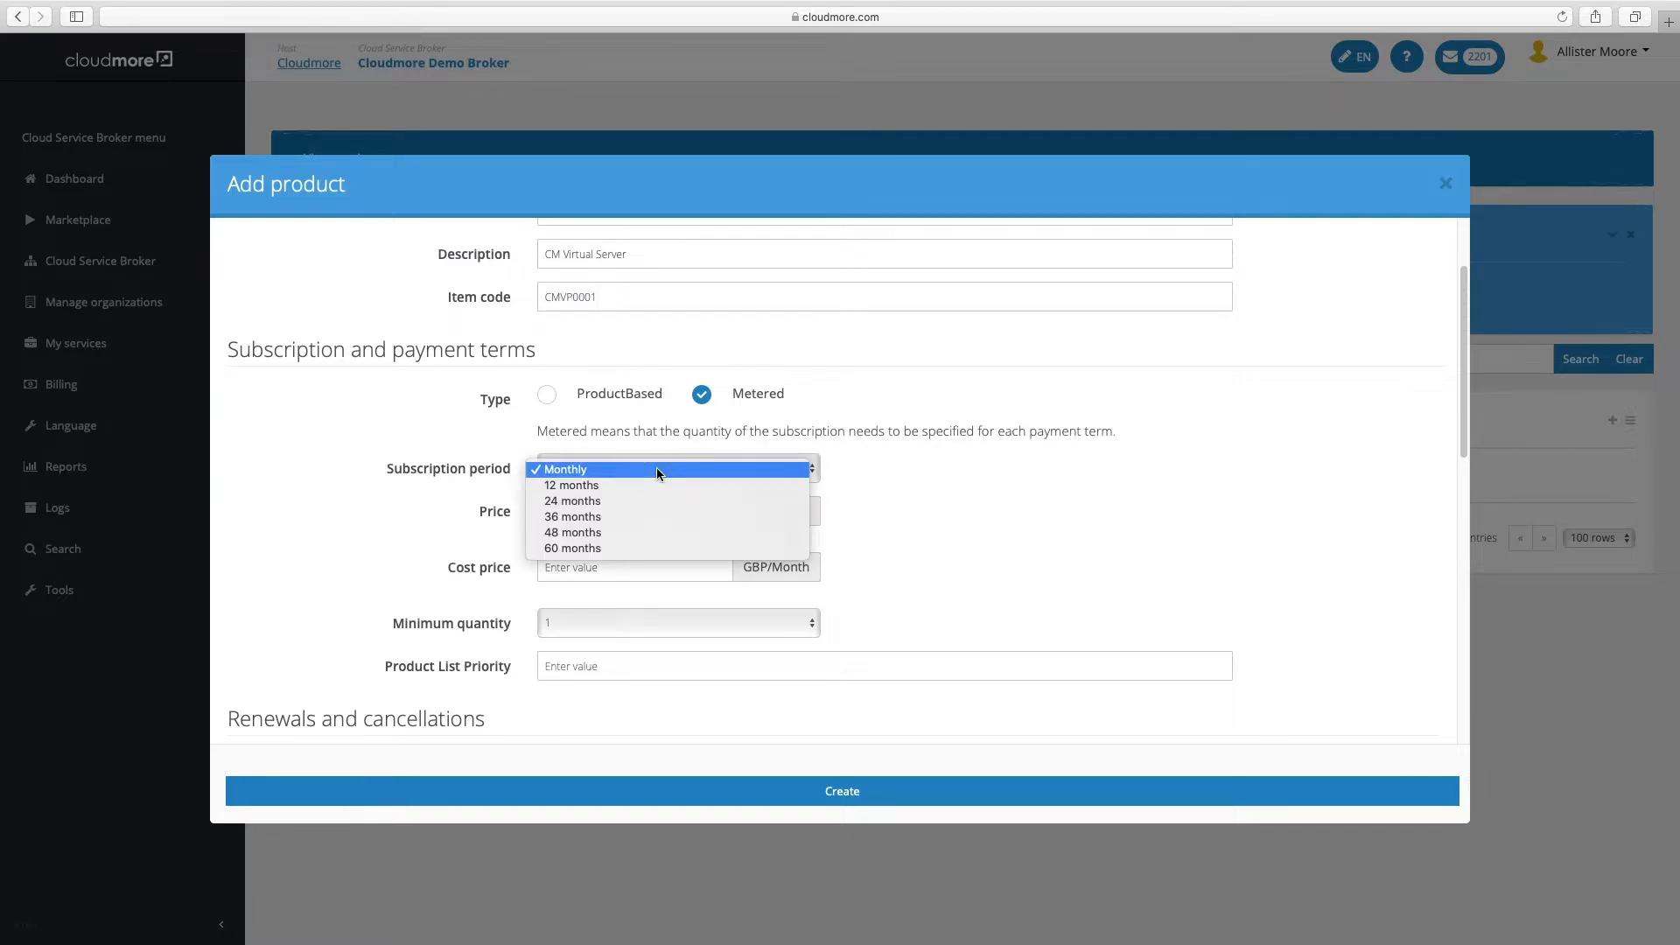
click(873, 484)
click(593, 512)
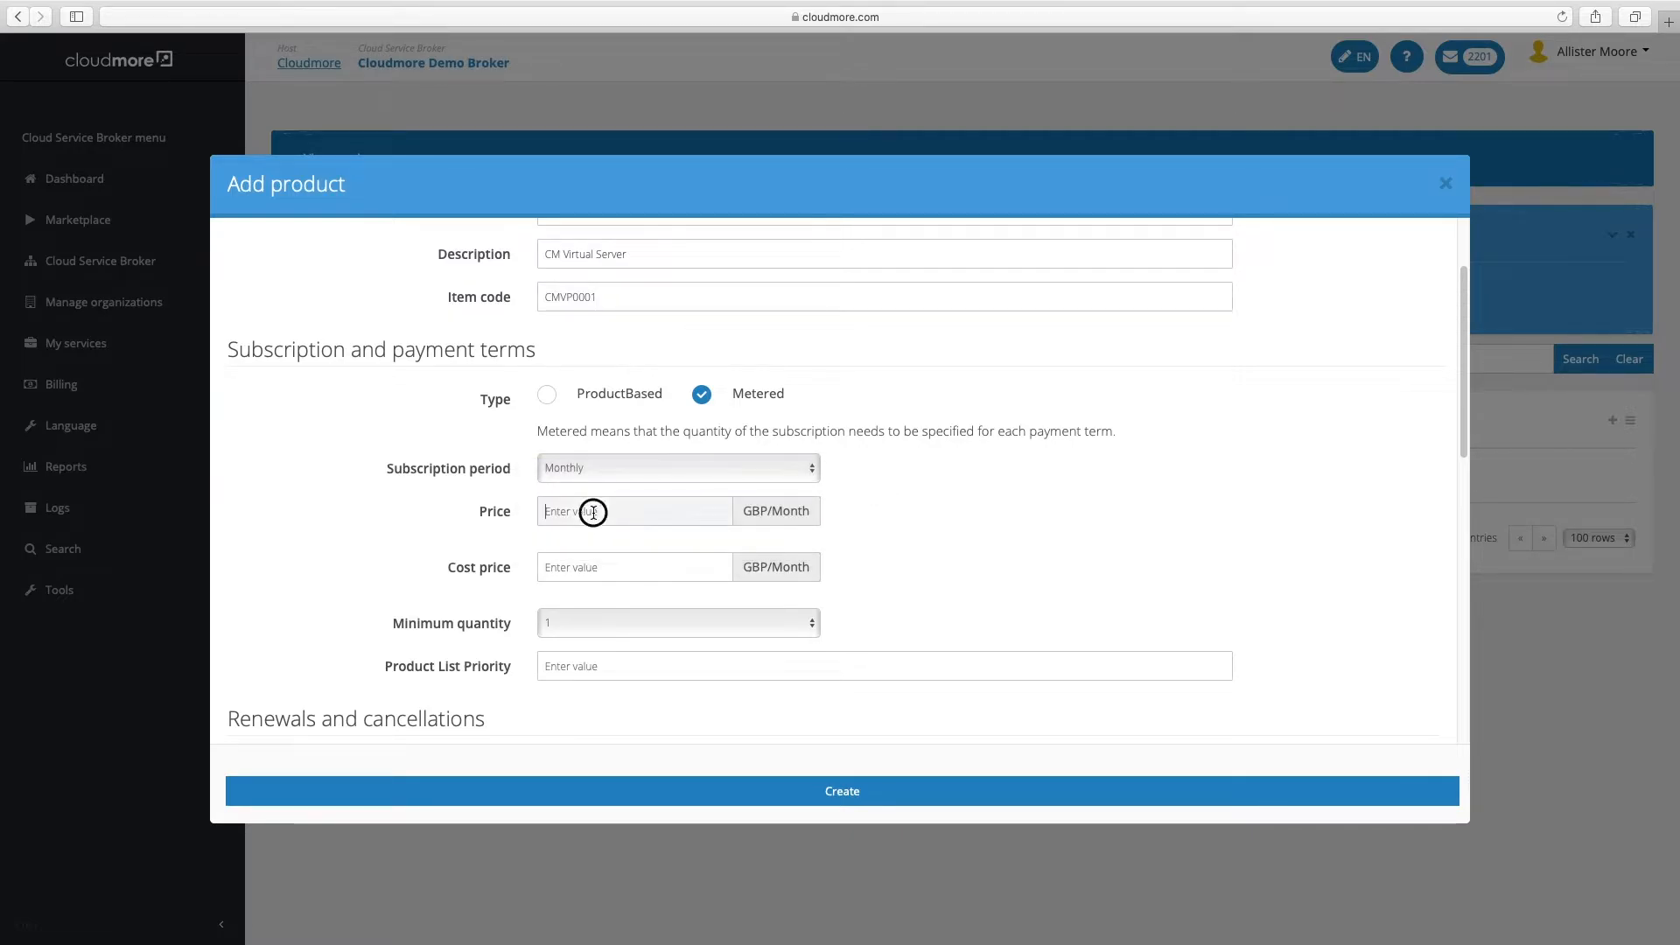
text(150)
click(581, 571)
text(100)
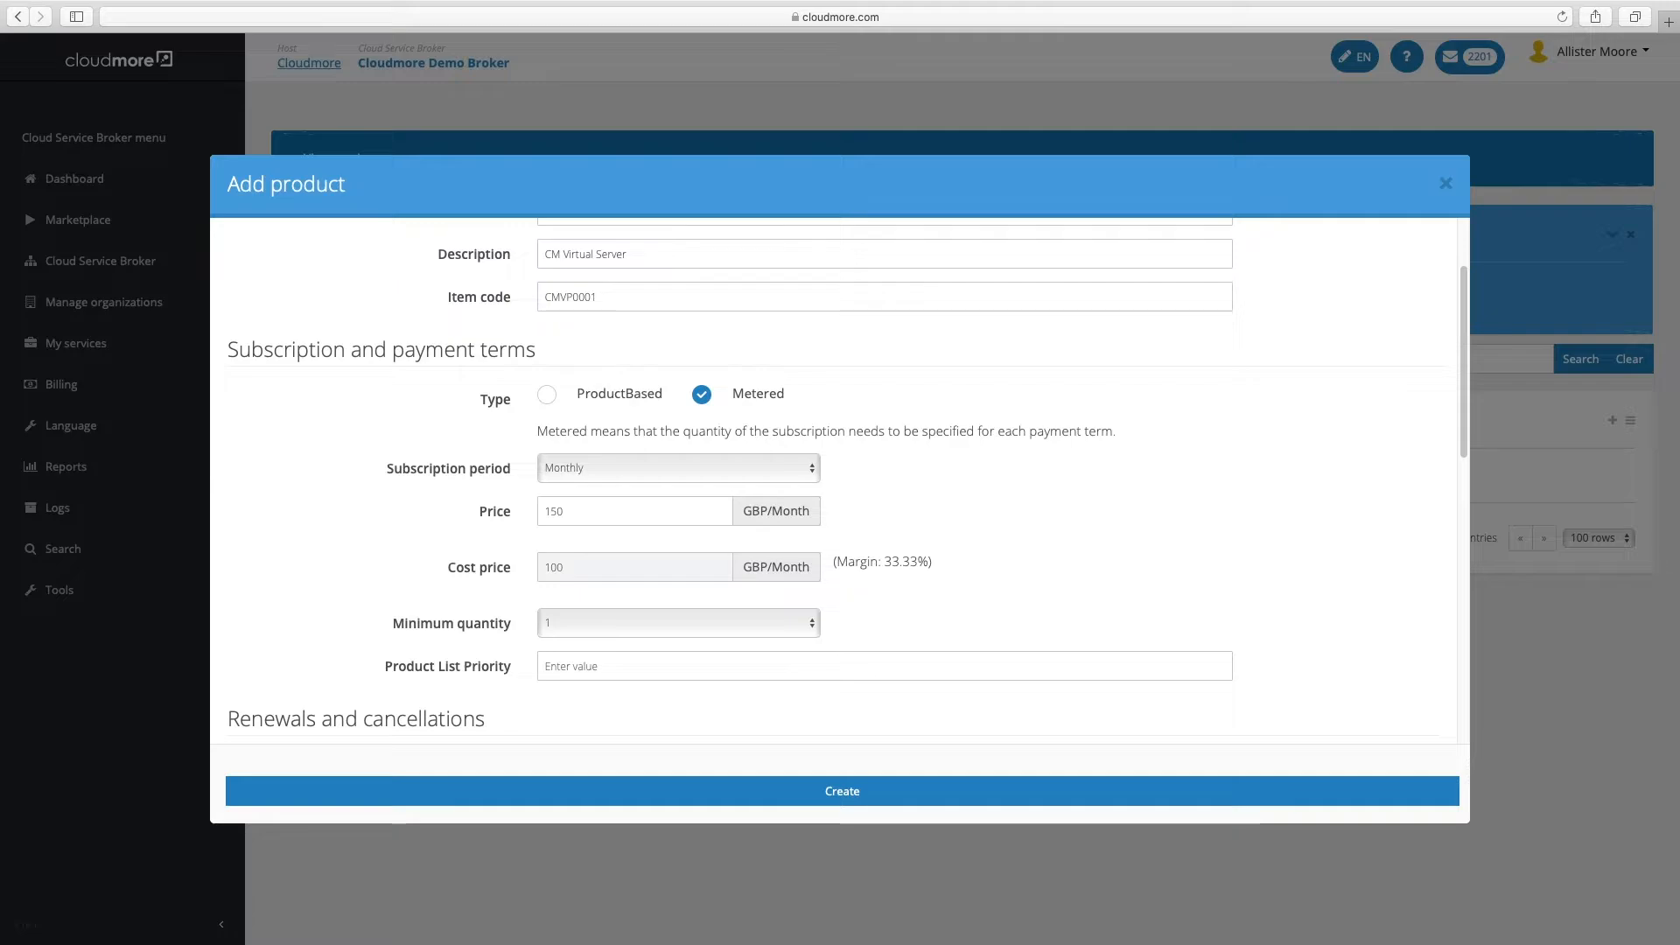
Enter 1 as the Product List Priority
scroll(569, 592, down, 1)
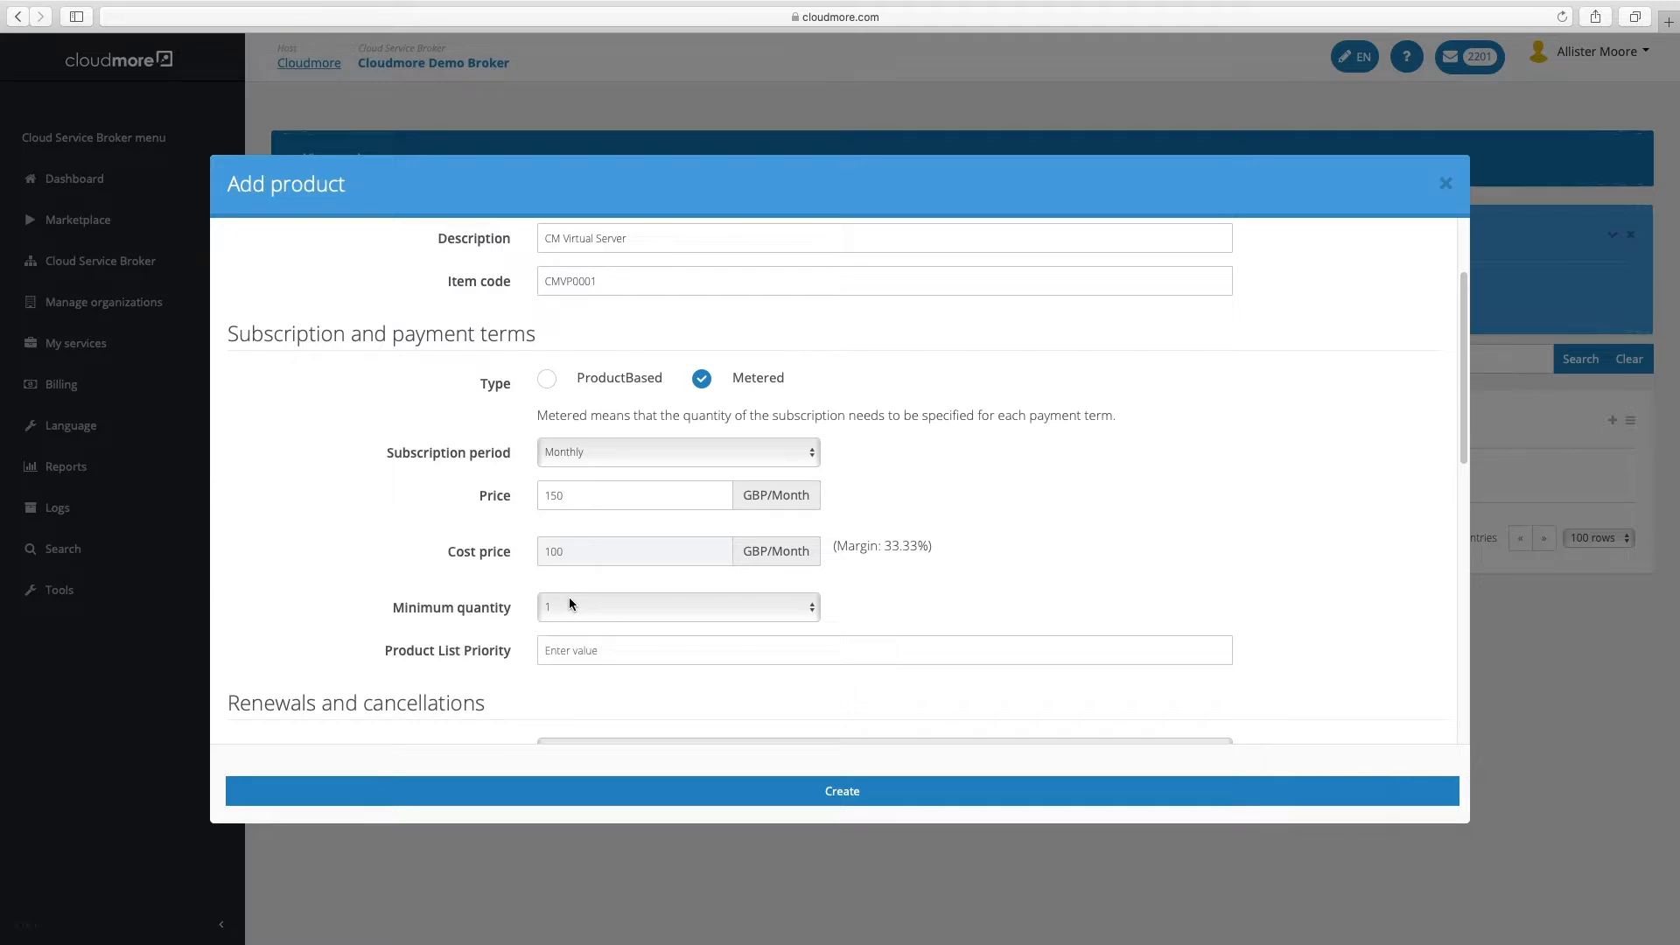
click(617, 651)
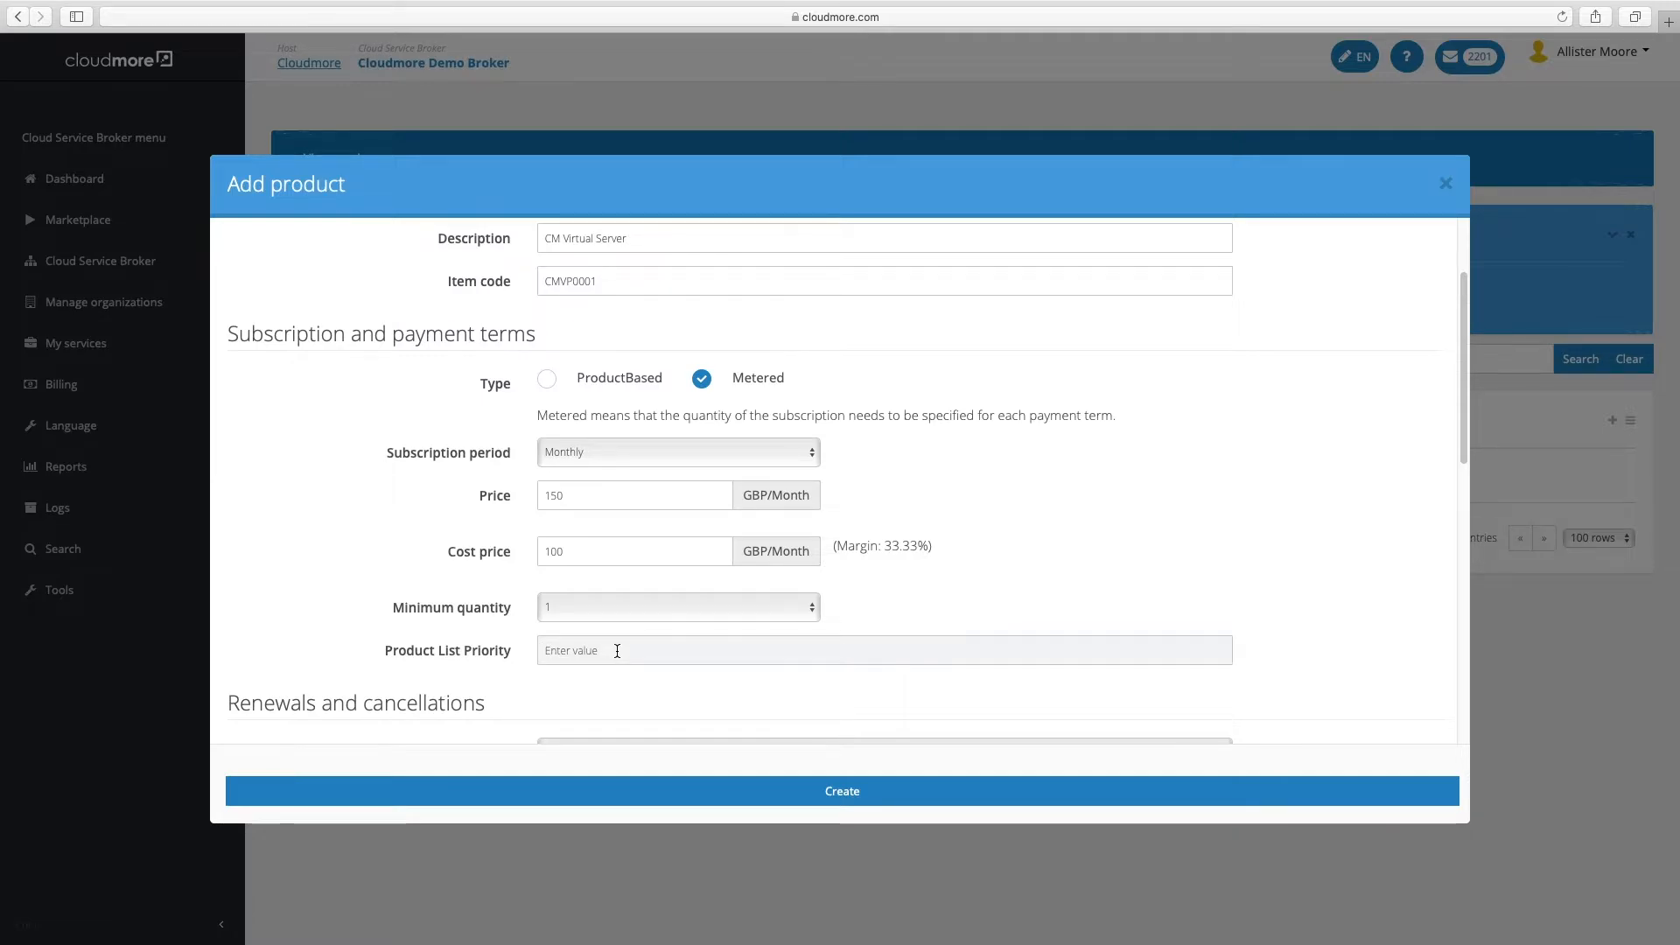
text(1)
scroll(617, 650, down, 1)
scroll(617, 651, down, 5)
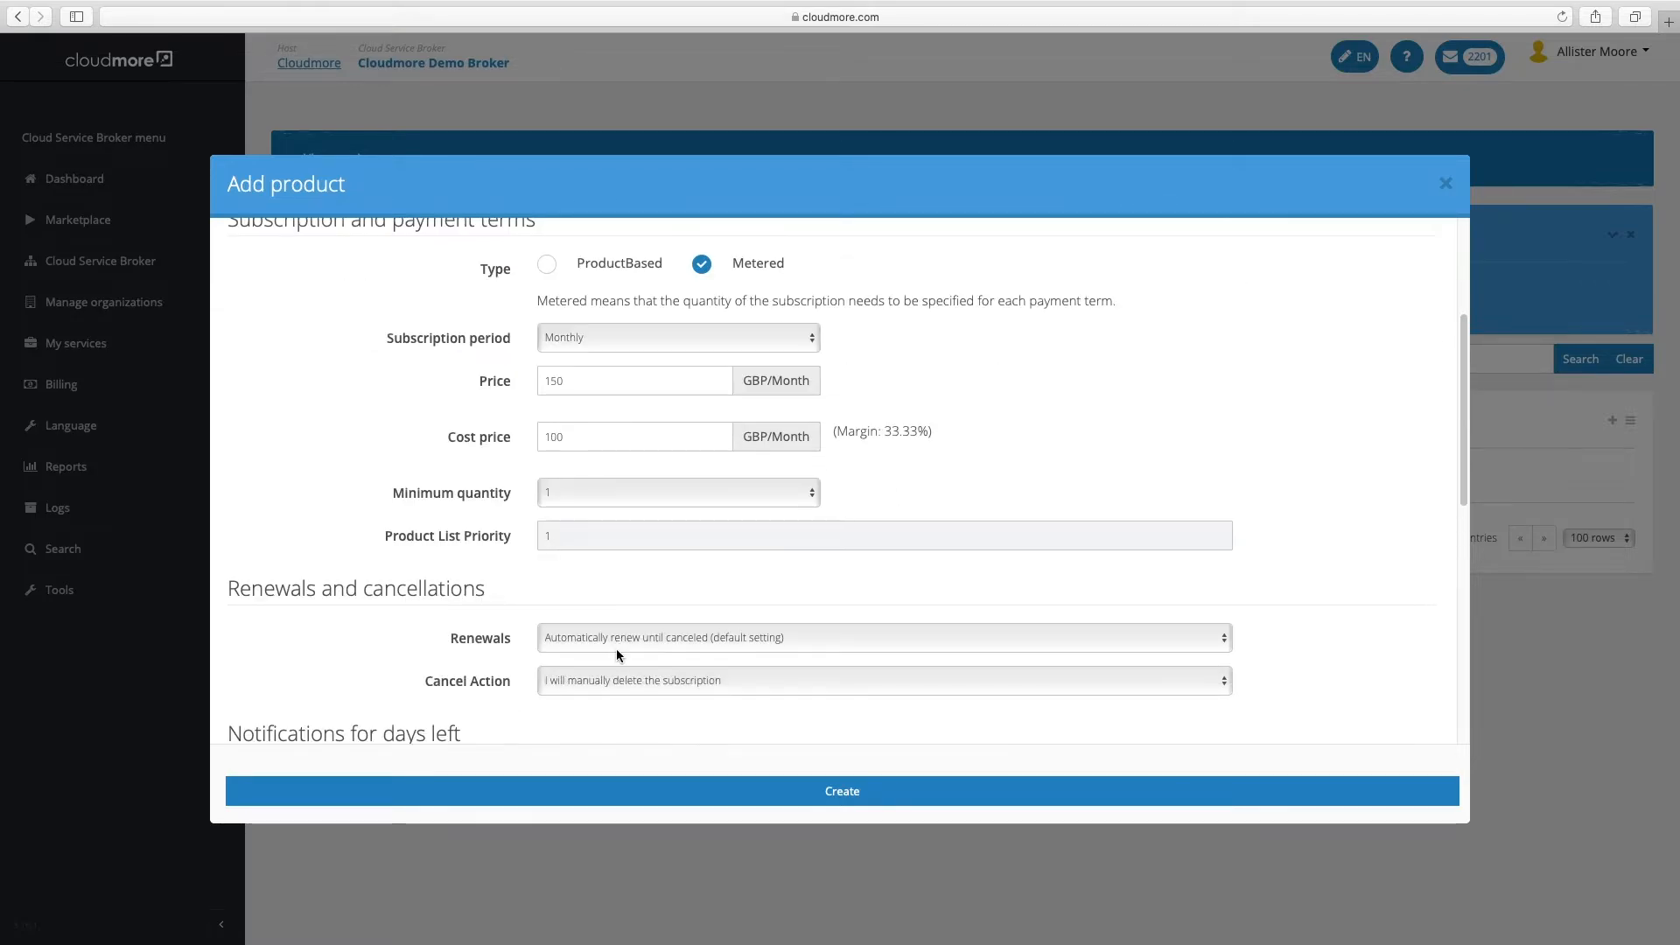
scroll(616, 653, down, 1)
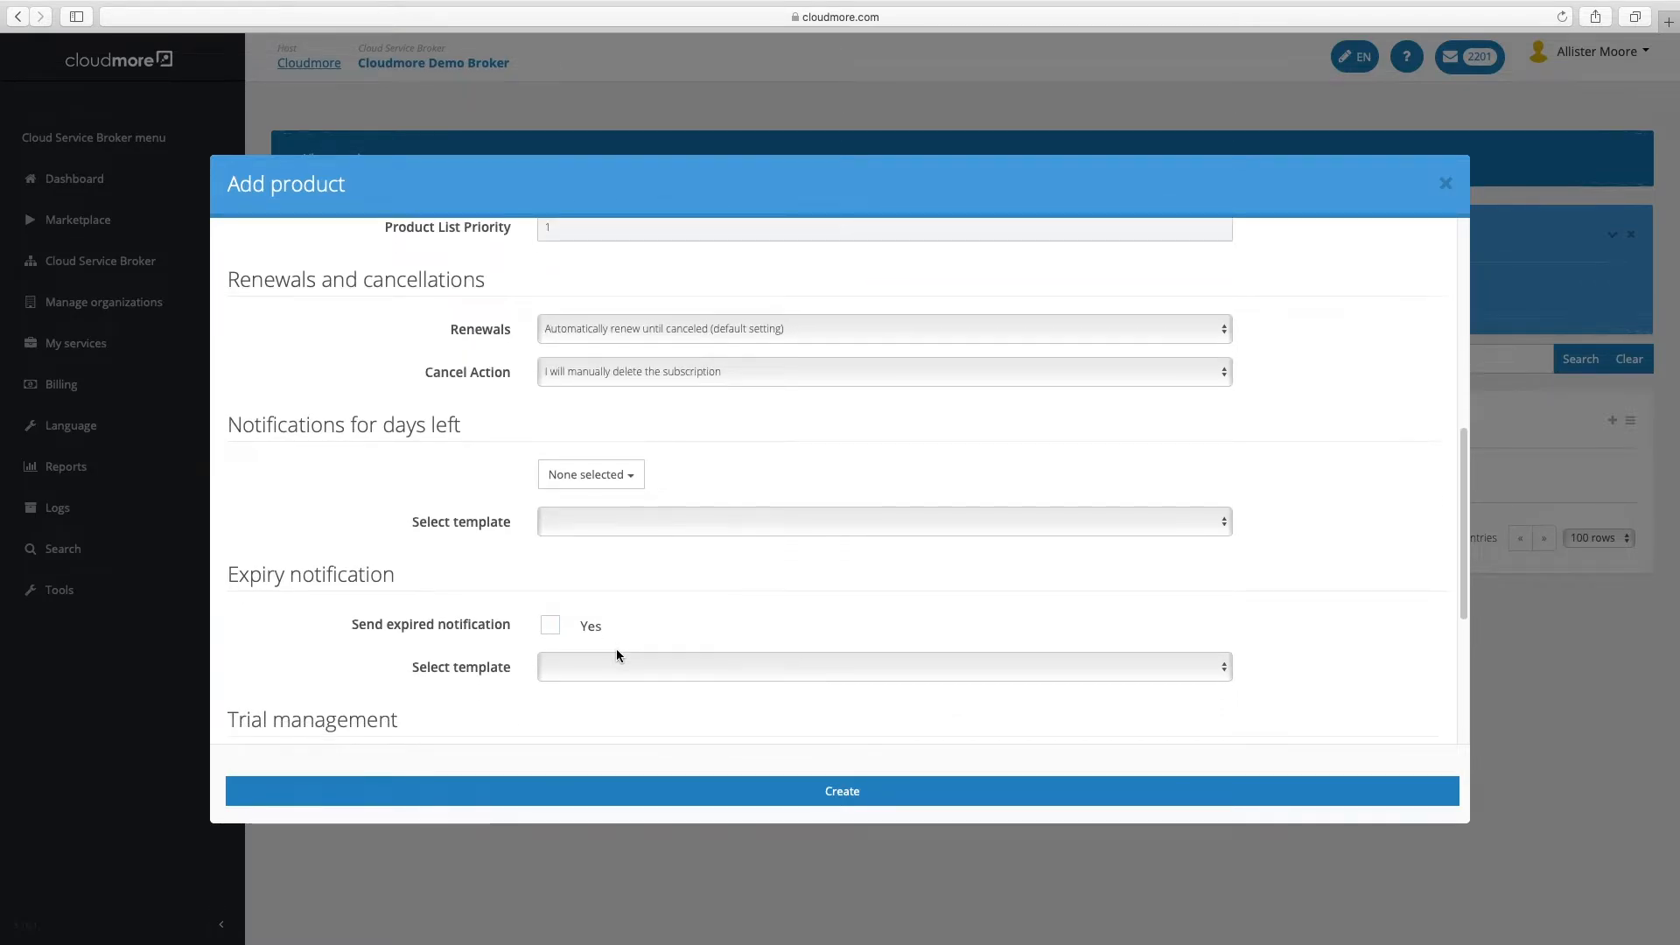
click(810, 322)
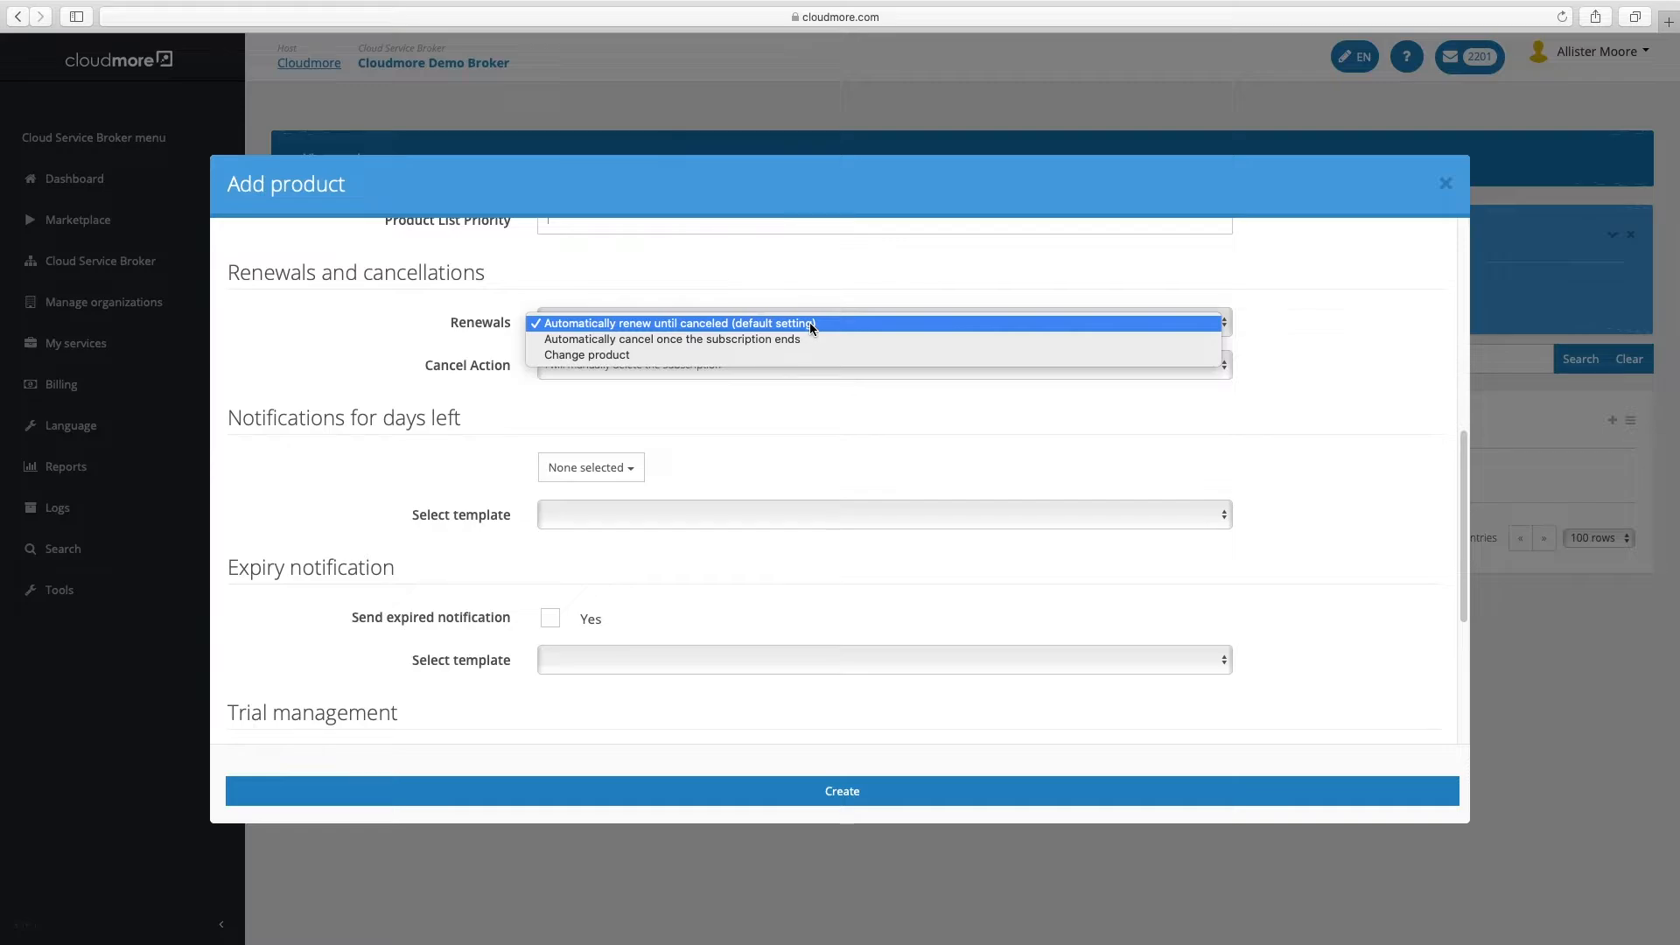
click(521, 402)
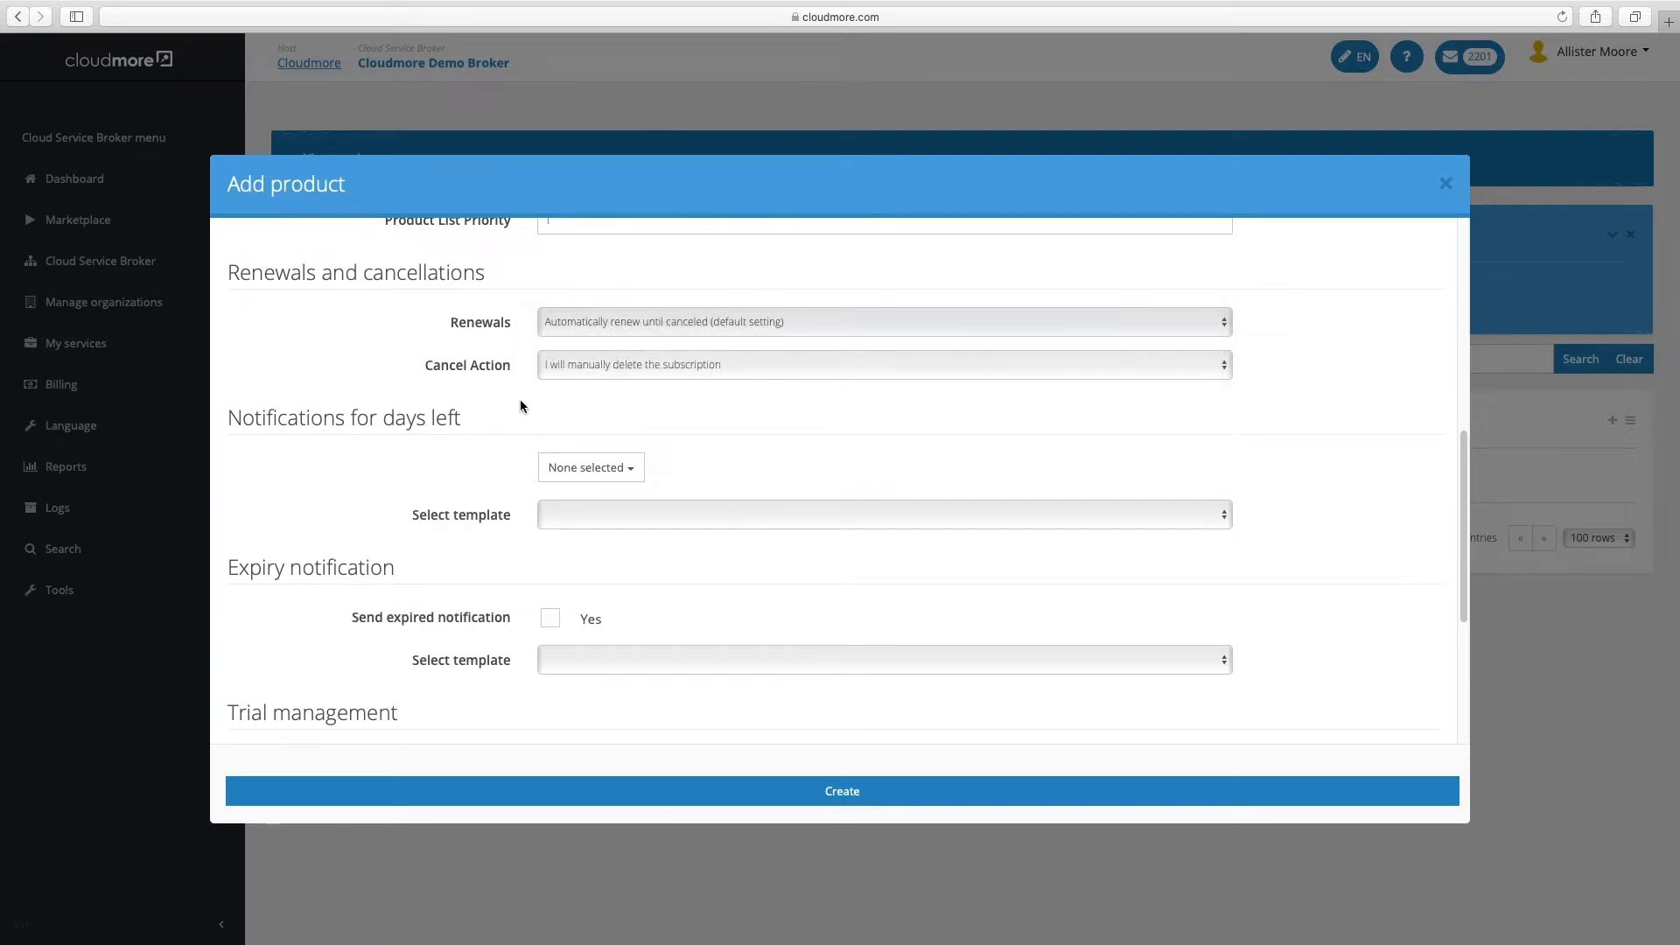
click(637, 364)
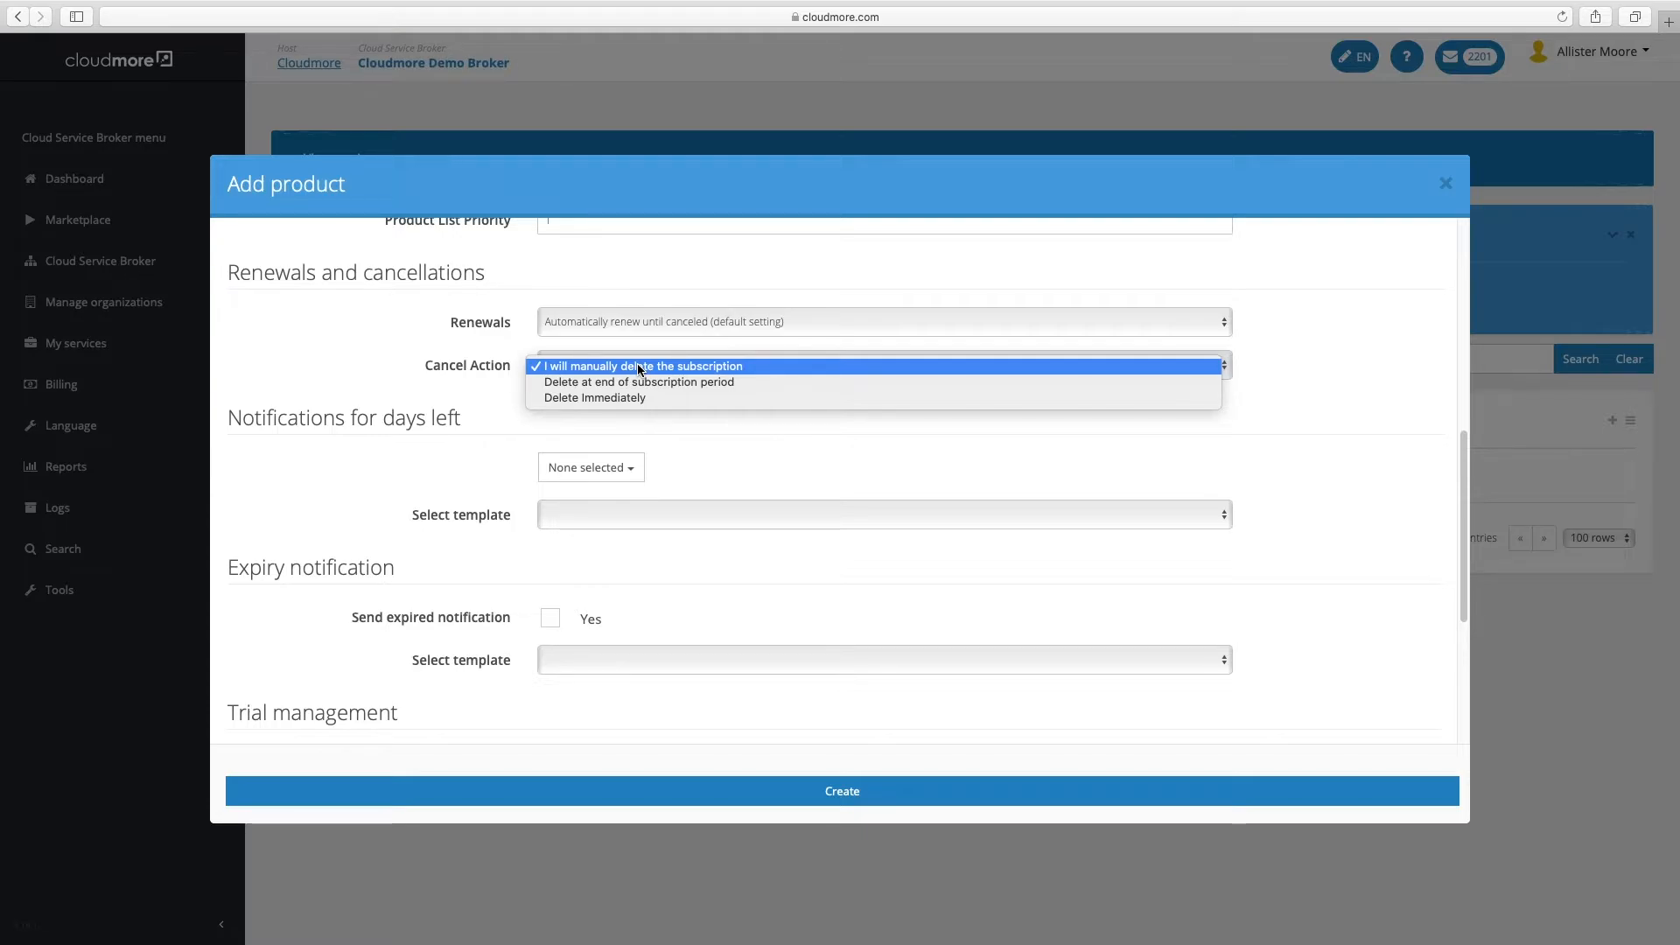
click(637, 369)
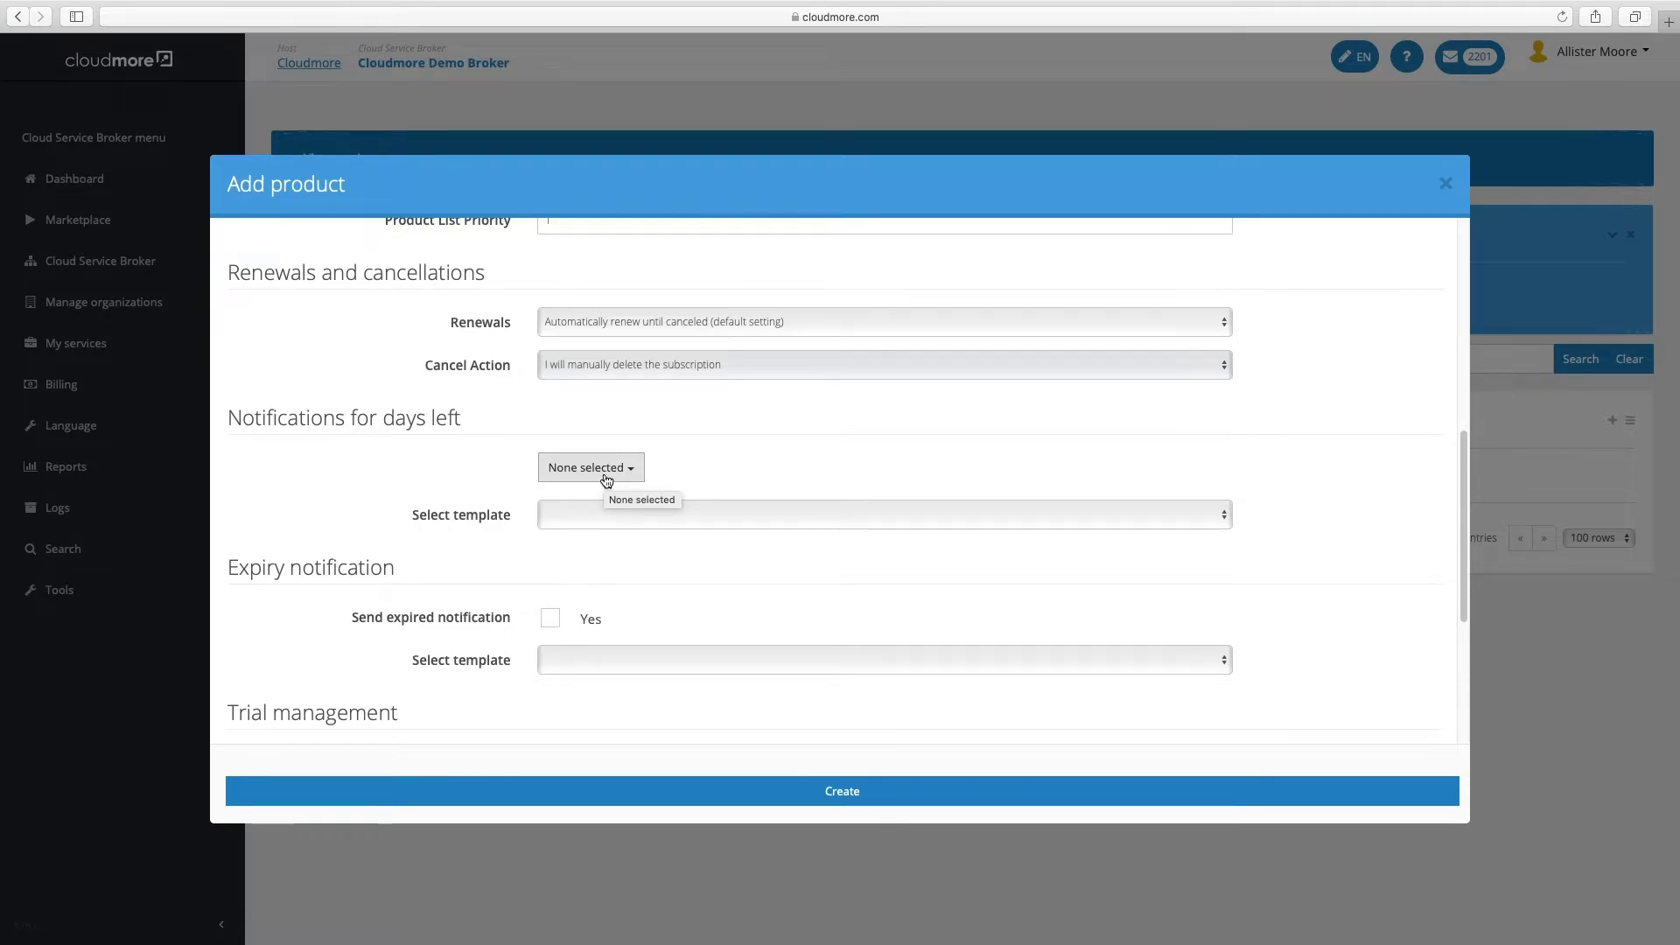
Tick 90, 60 and 30 days in the days-left notifications list
click(606, 481)
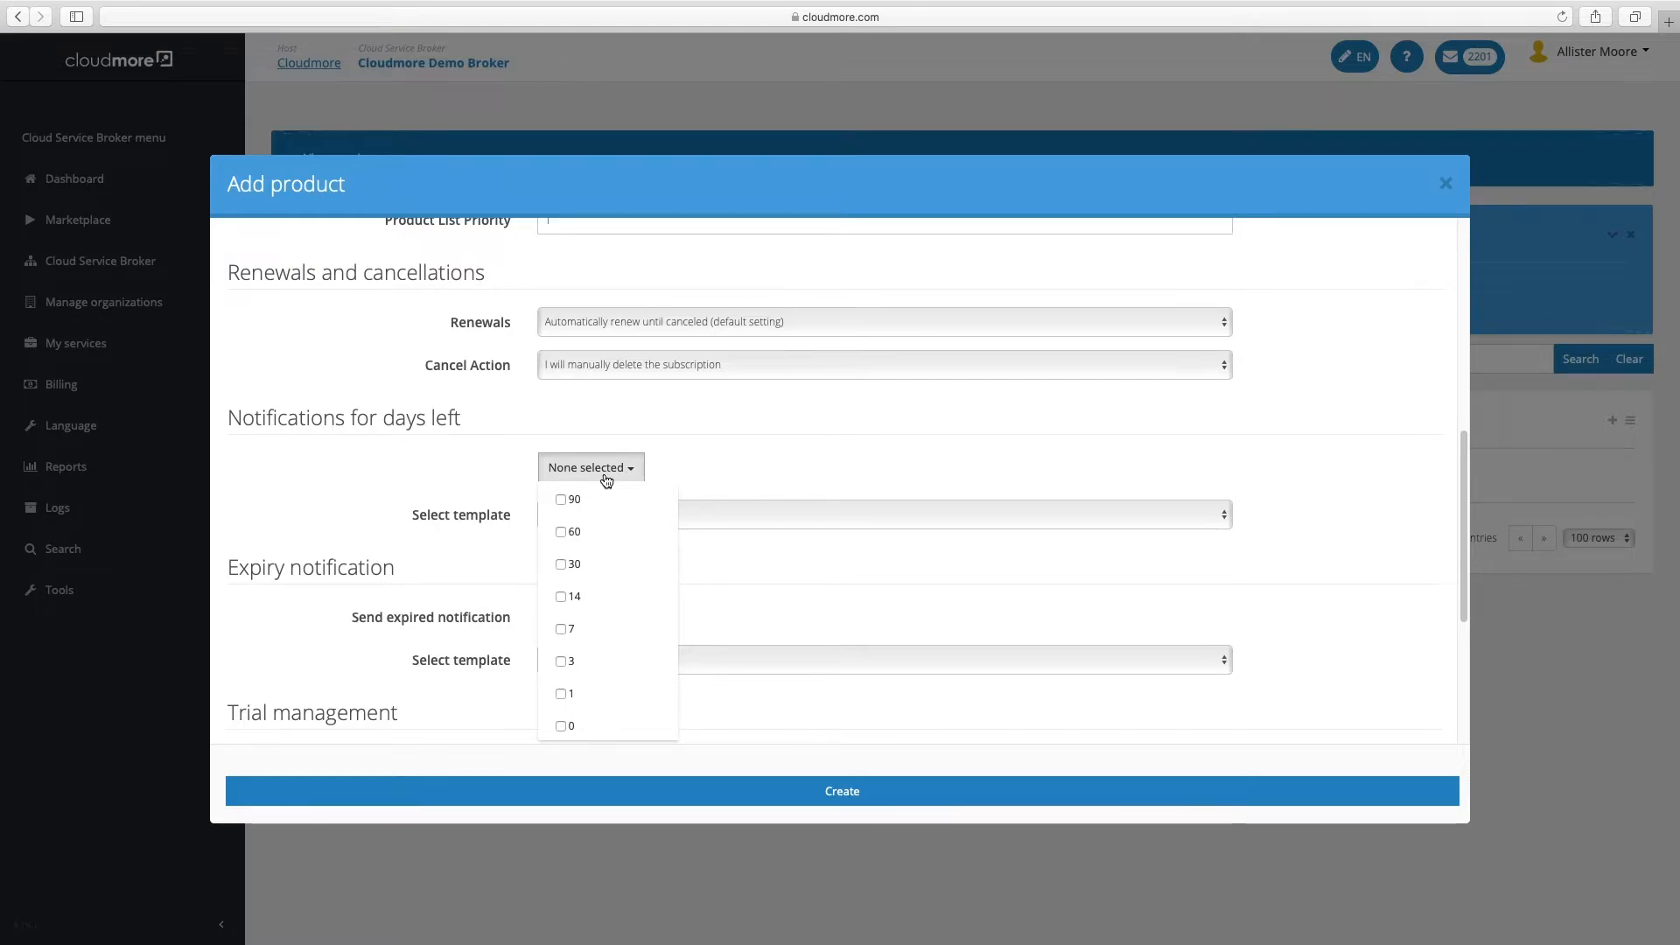
click(561, 499)
click(567, 533)
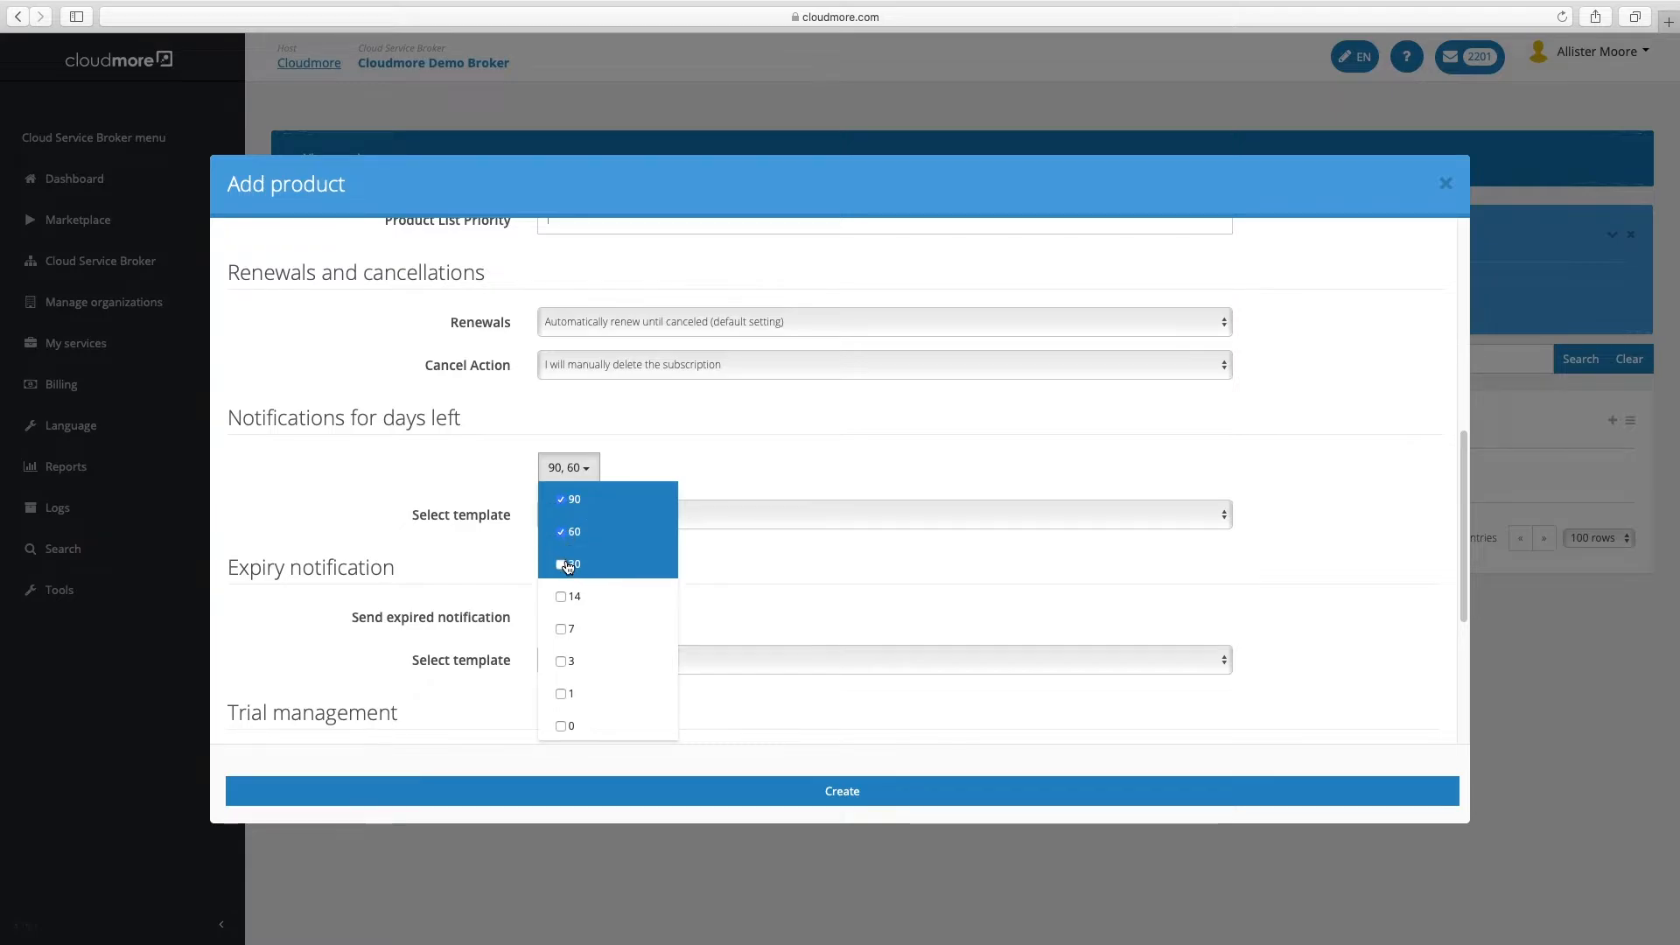
click(568, 565)
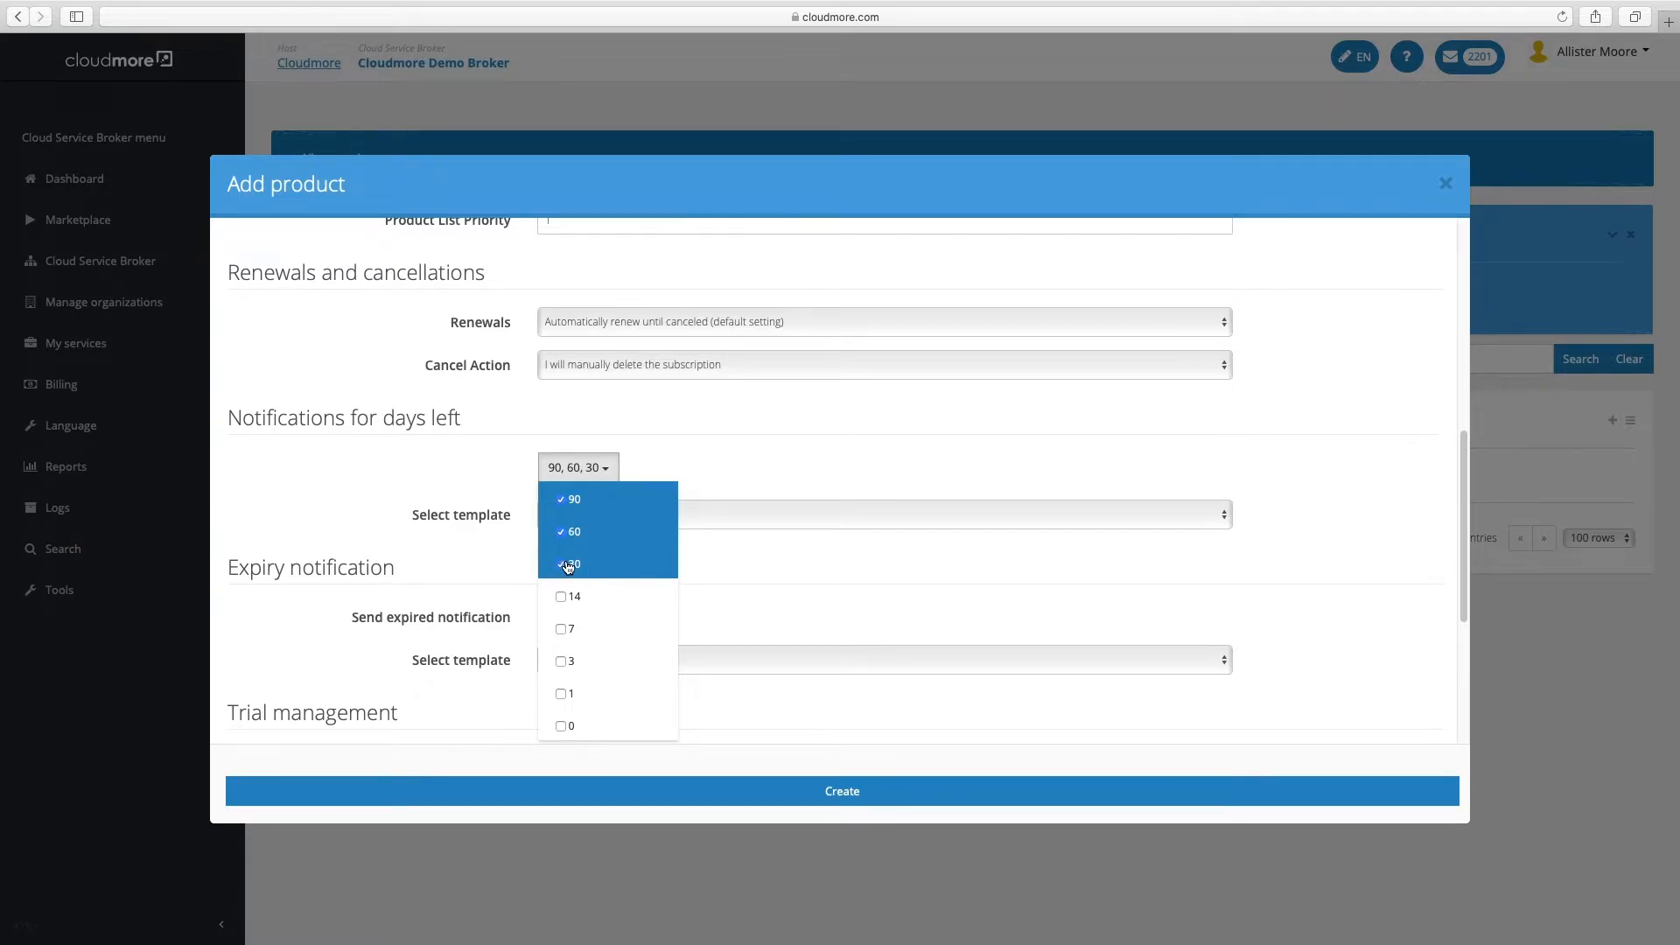
click(427, 543)
click(591, 506)
click(593, 497)
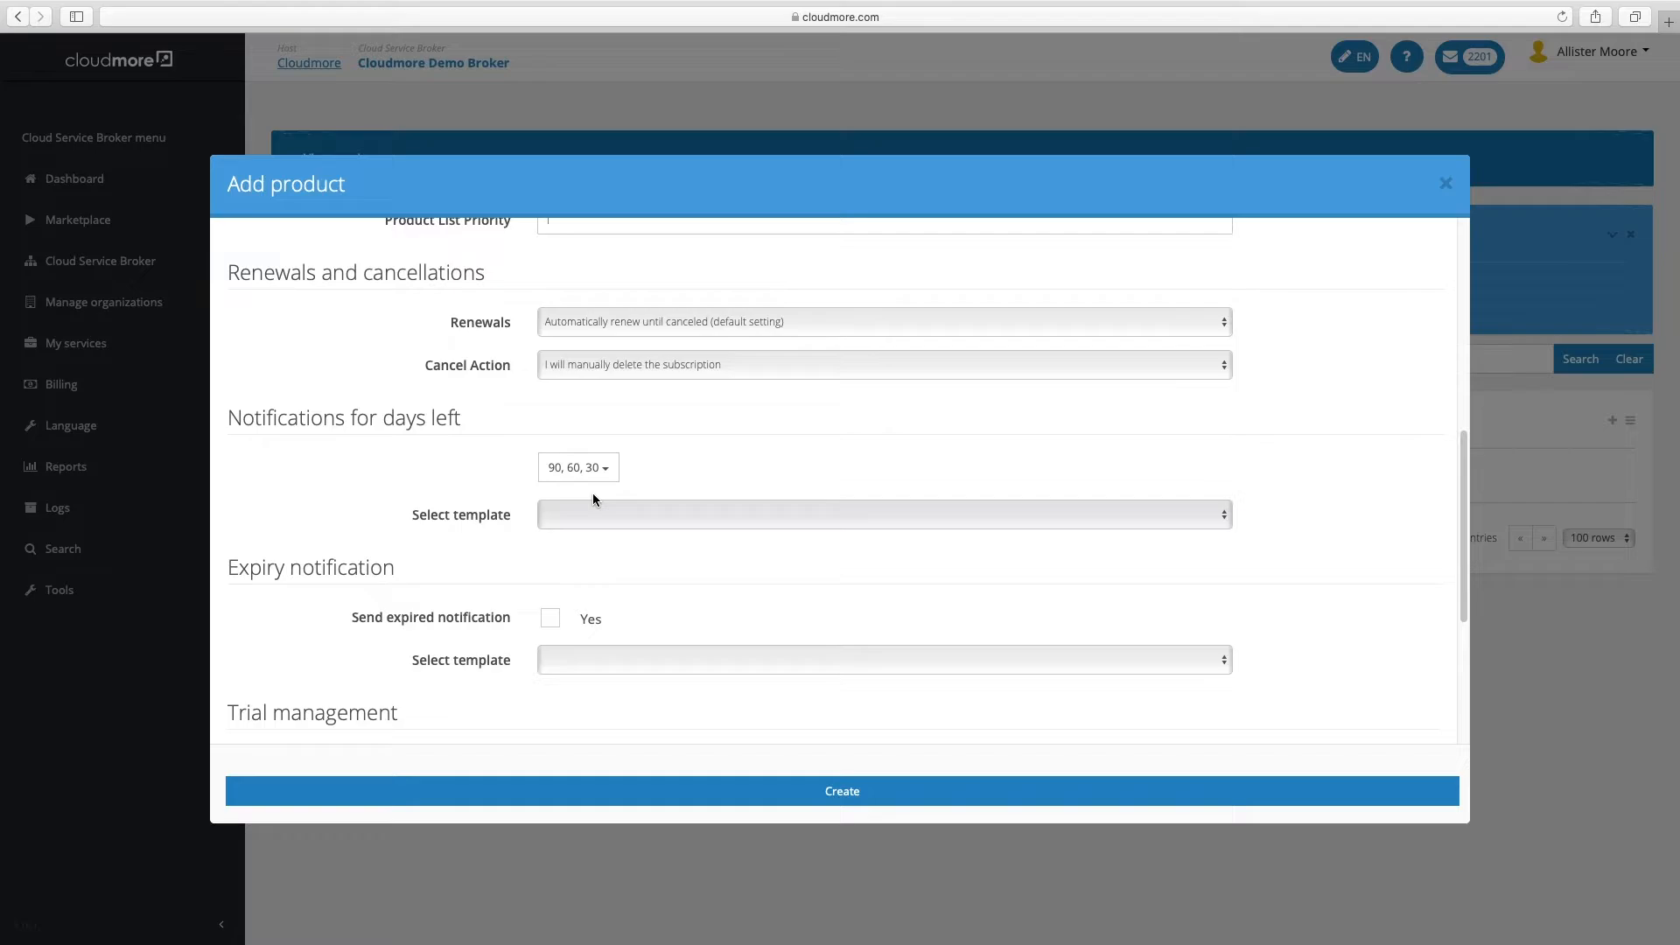
click(584, 514)
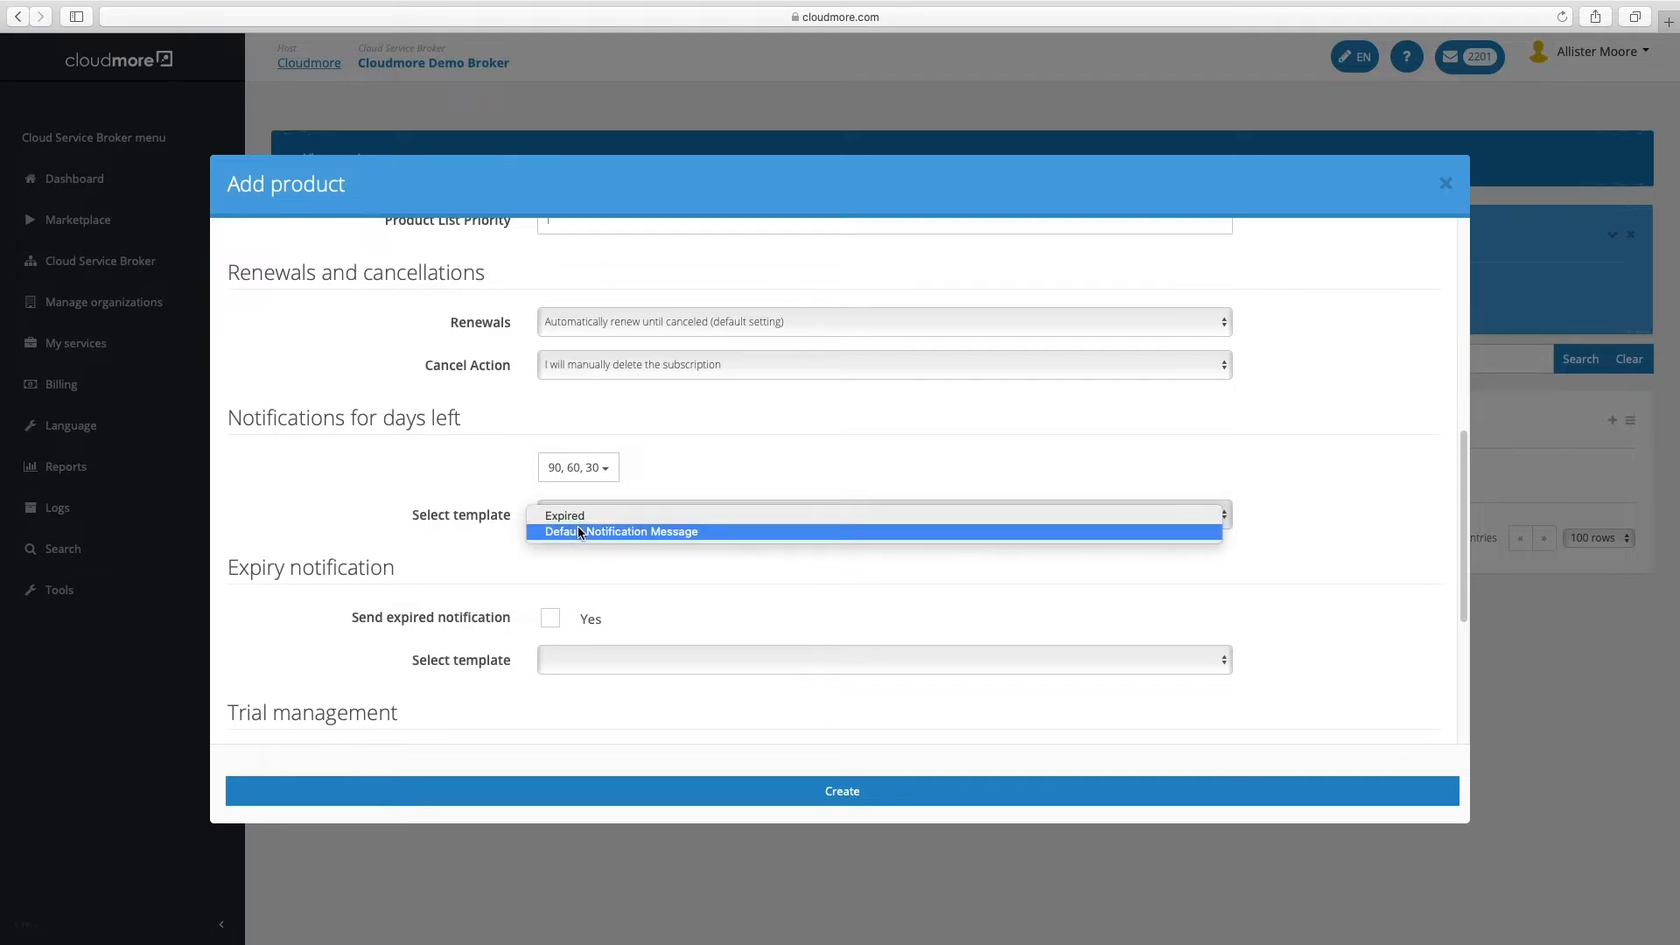
Choose Default Notification Message for both the notification and expiry templates
click(579, 532)
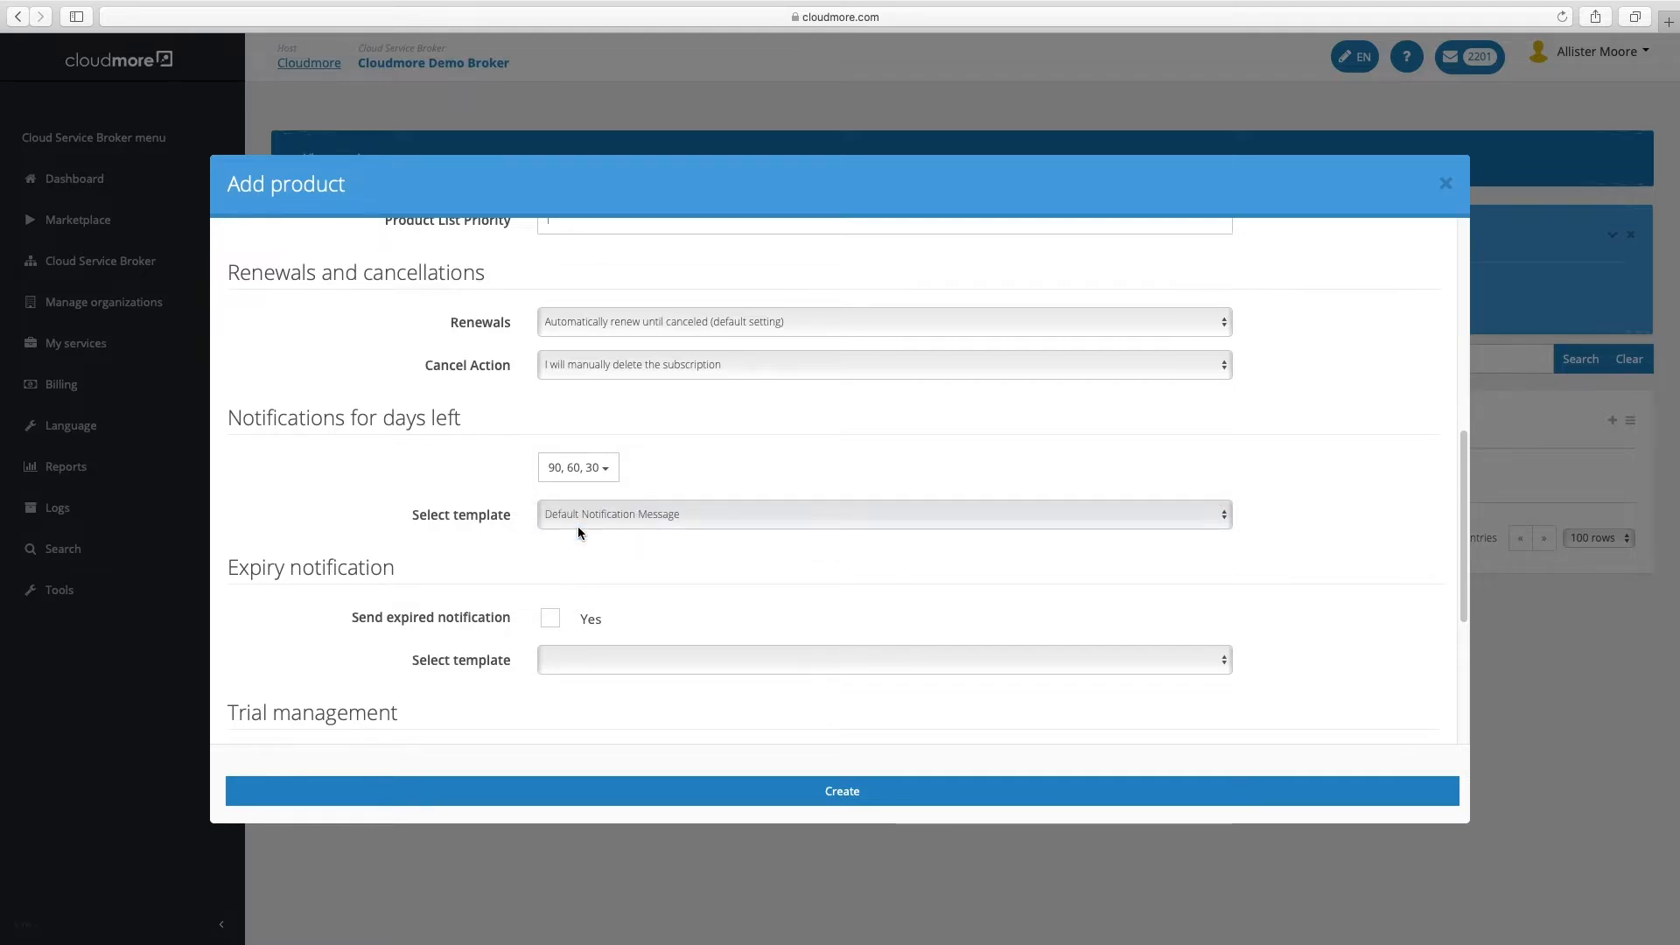
scroll(569, 566, down, 1)
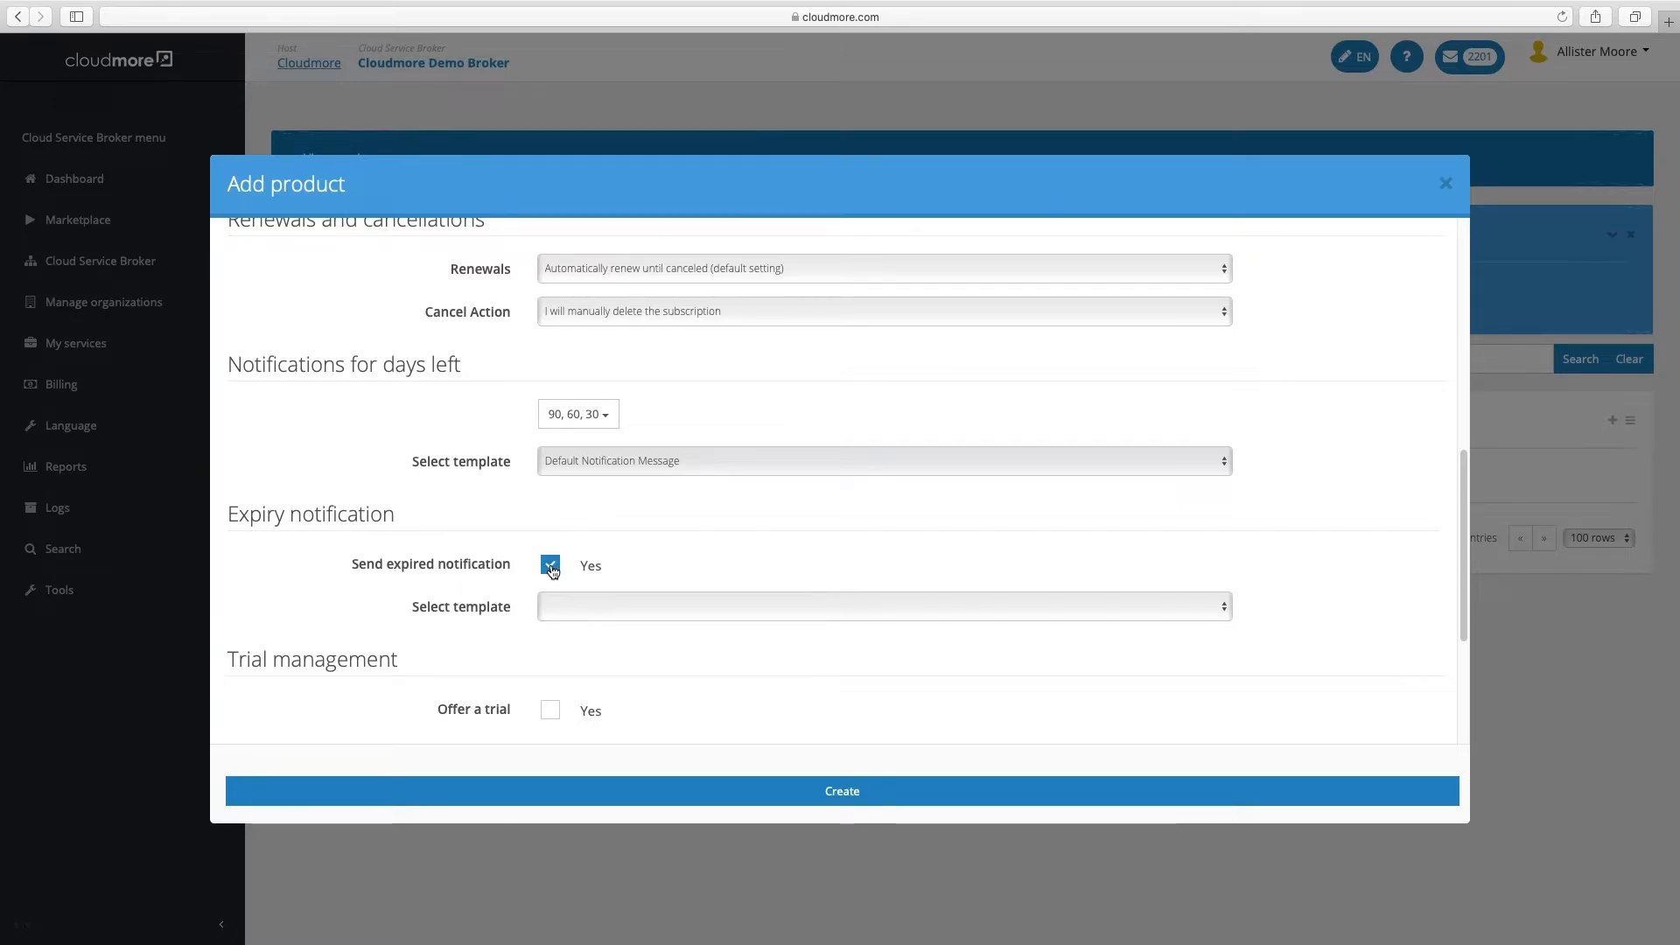
click(569, 608)
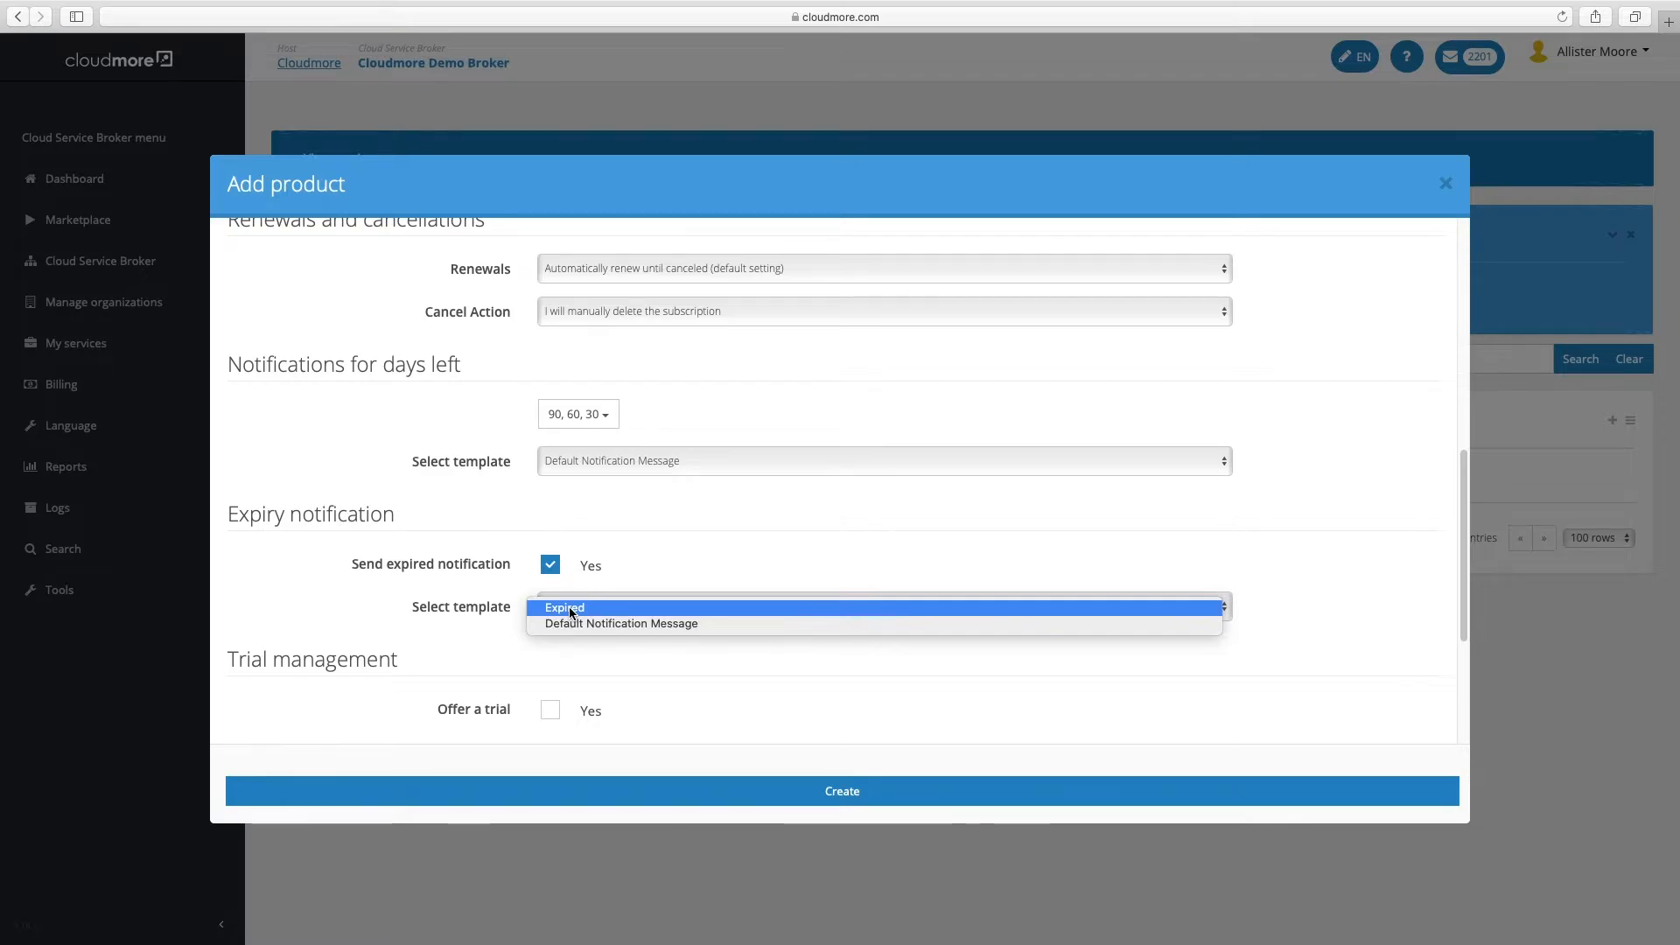
click(569, 622)
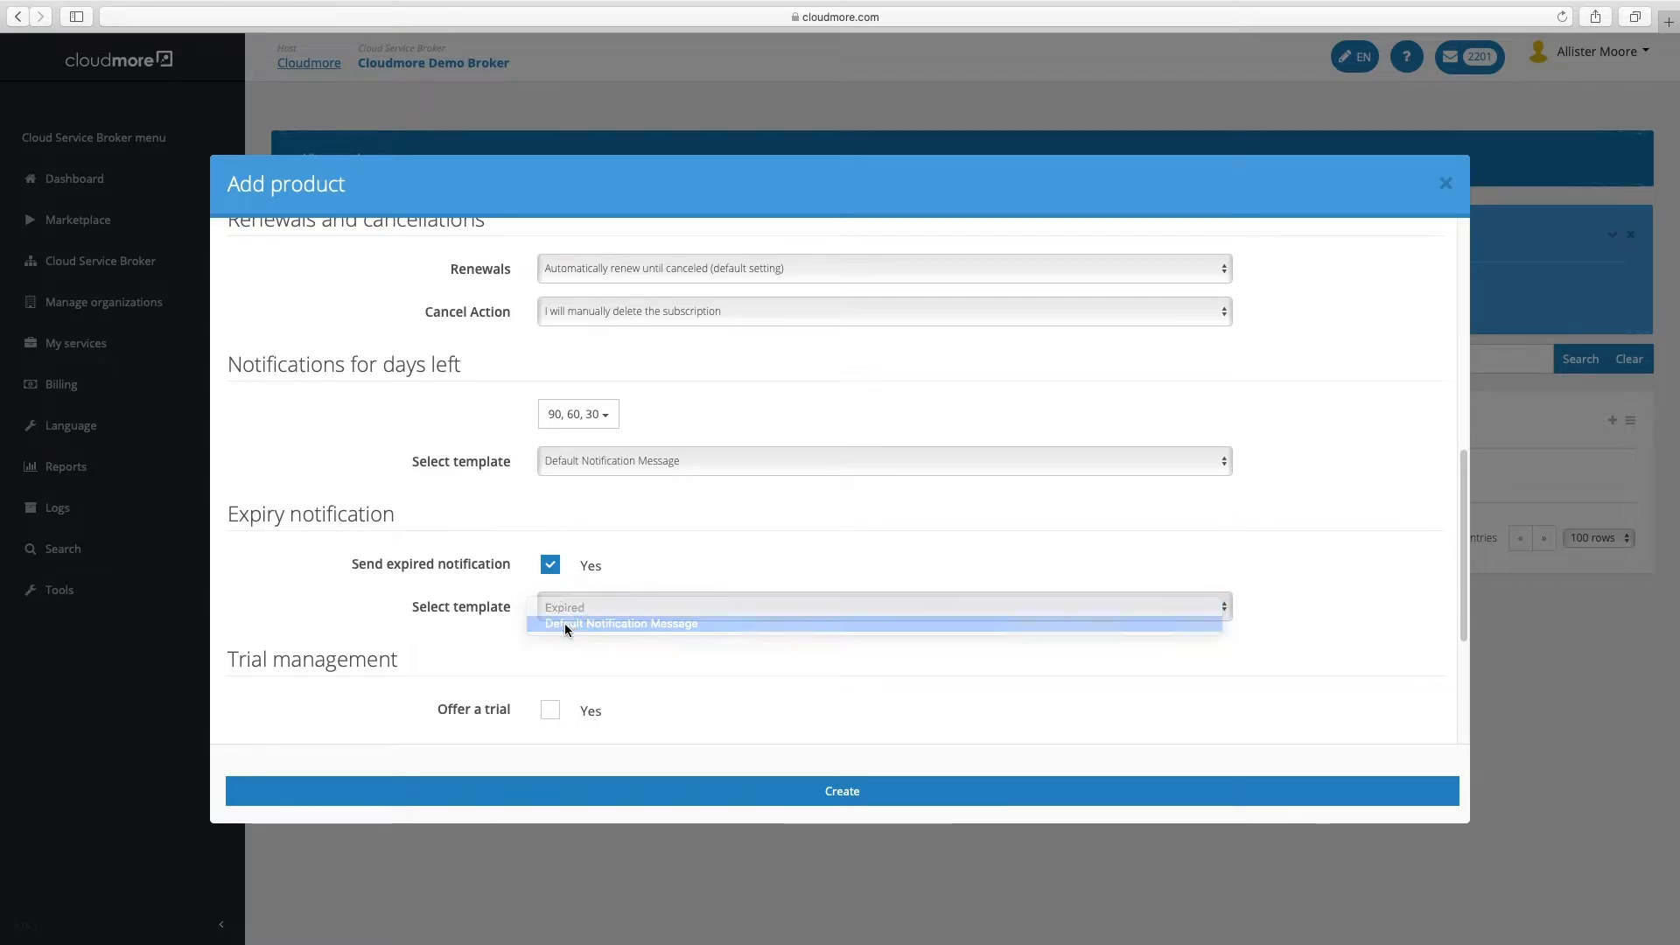
Offer a 21-day trial, enter the provisioning e-mail address, and create the product
scroll(399, 627, down, 5)
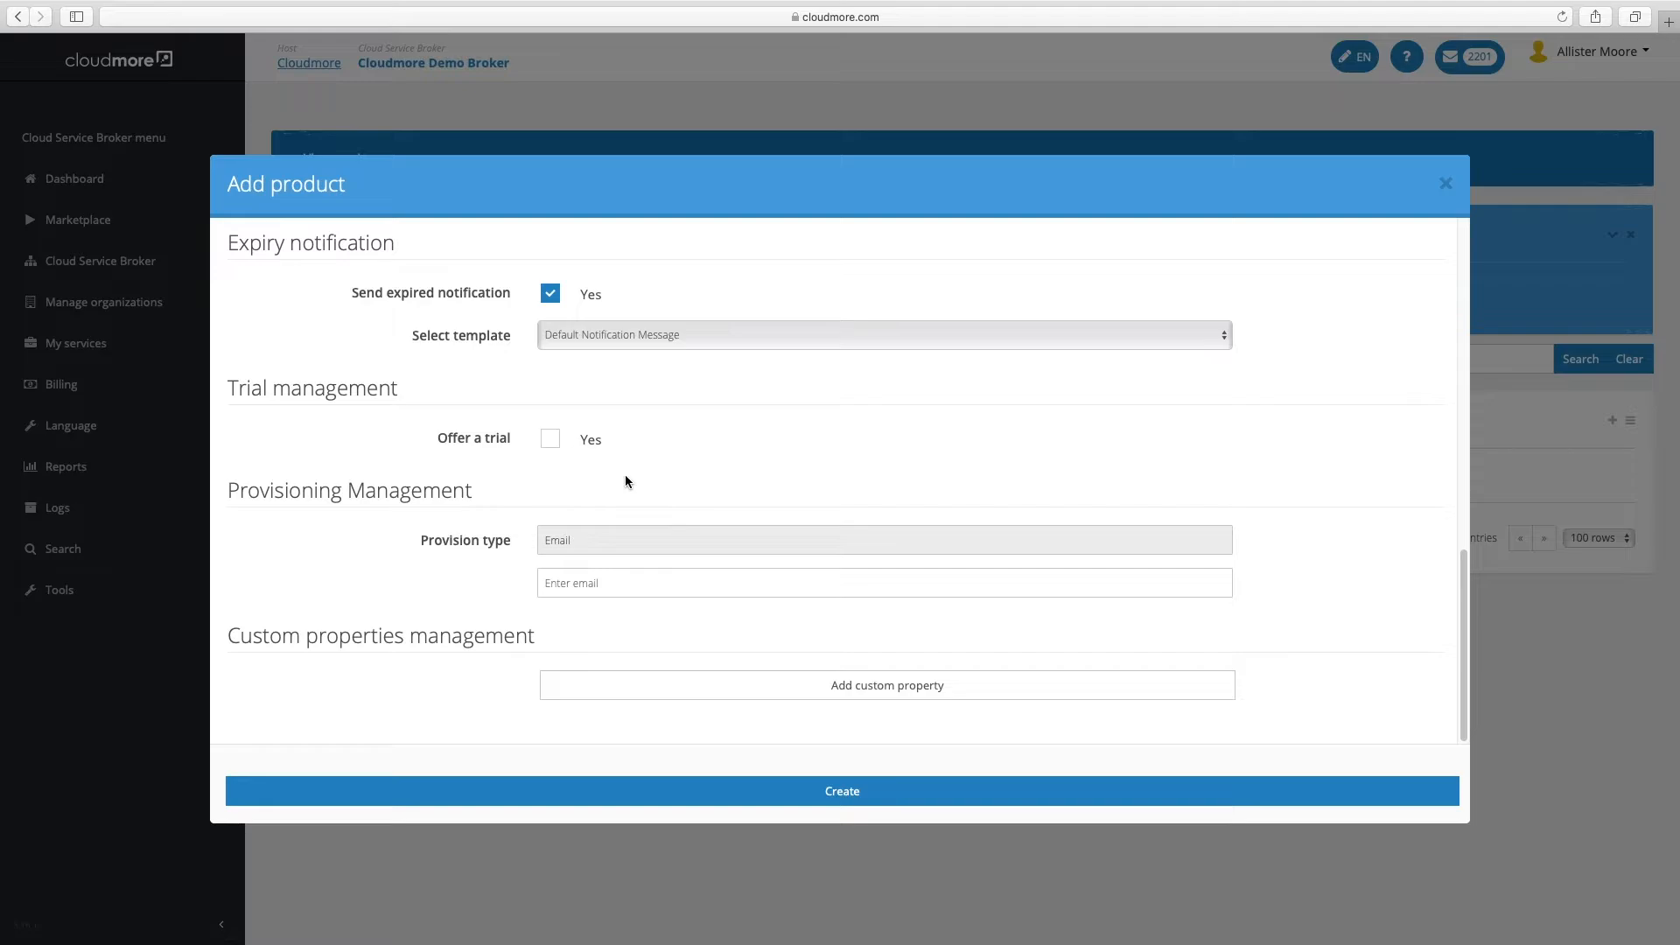
click(553, 448)
click(563, 479)
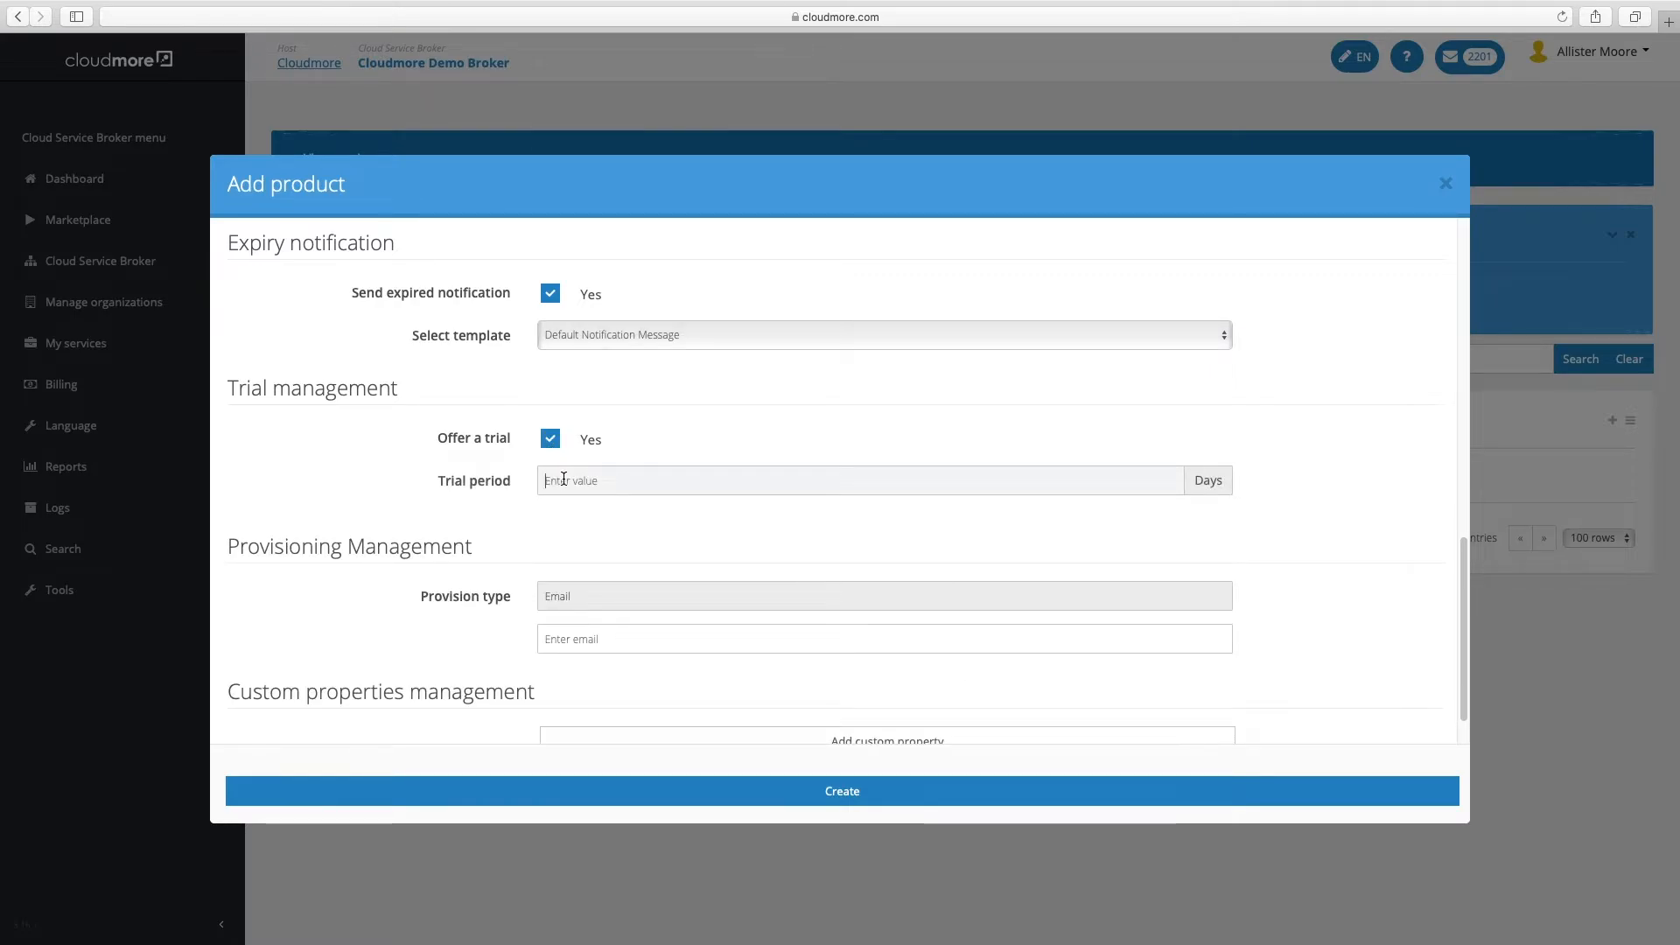
text(21)
click(592, 639)
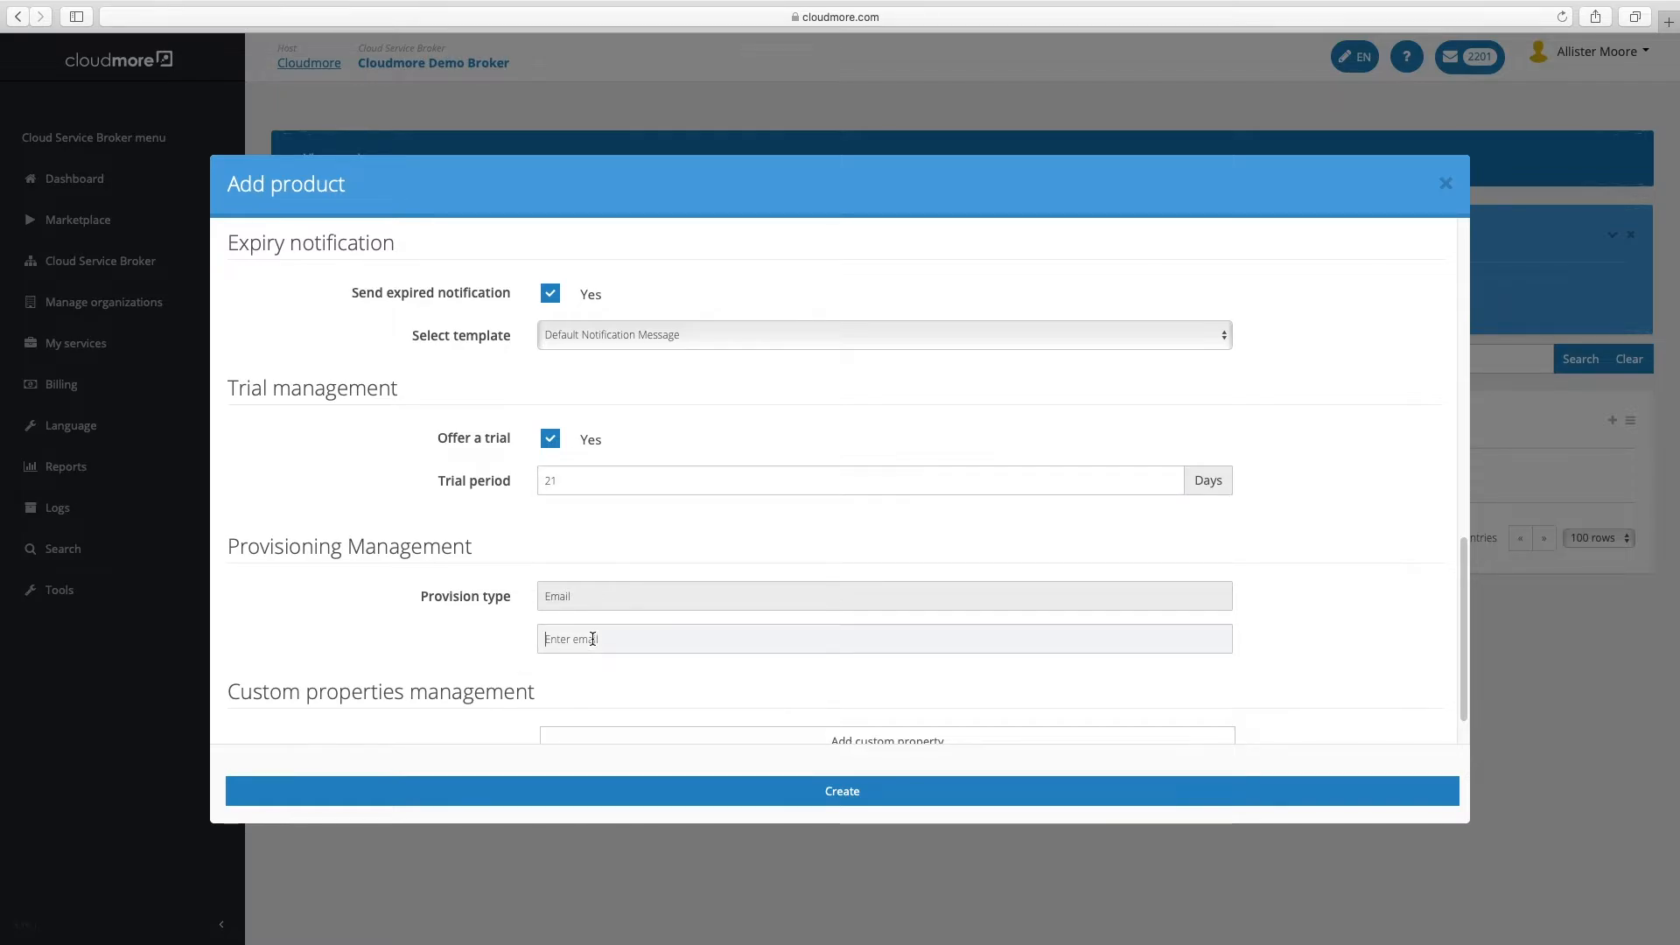
click(739, 792)
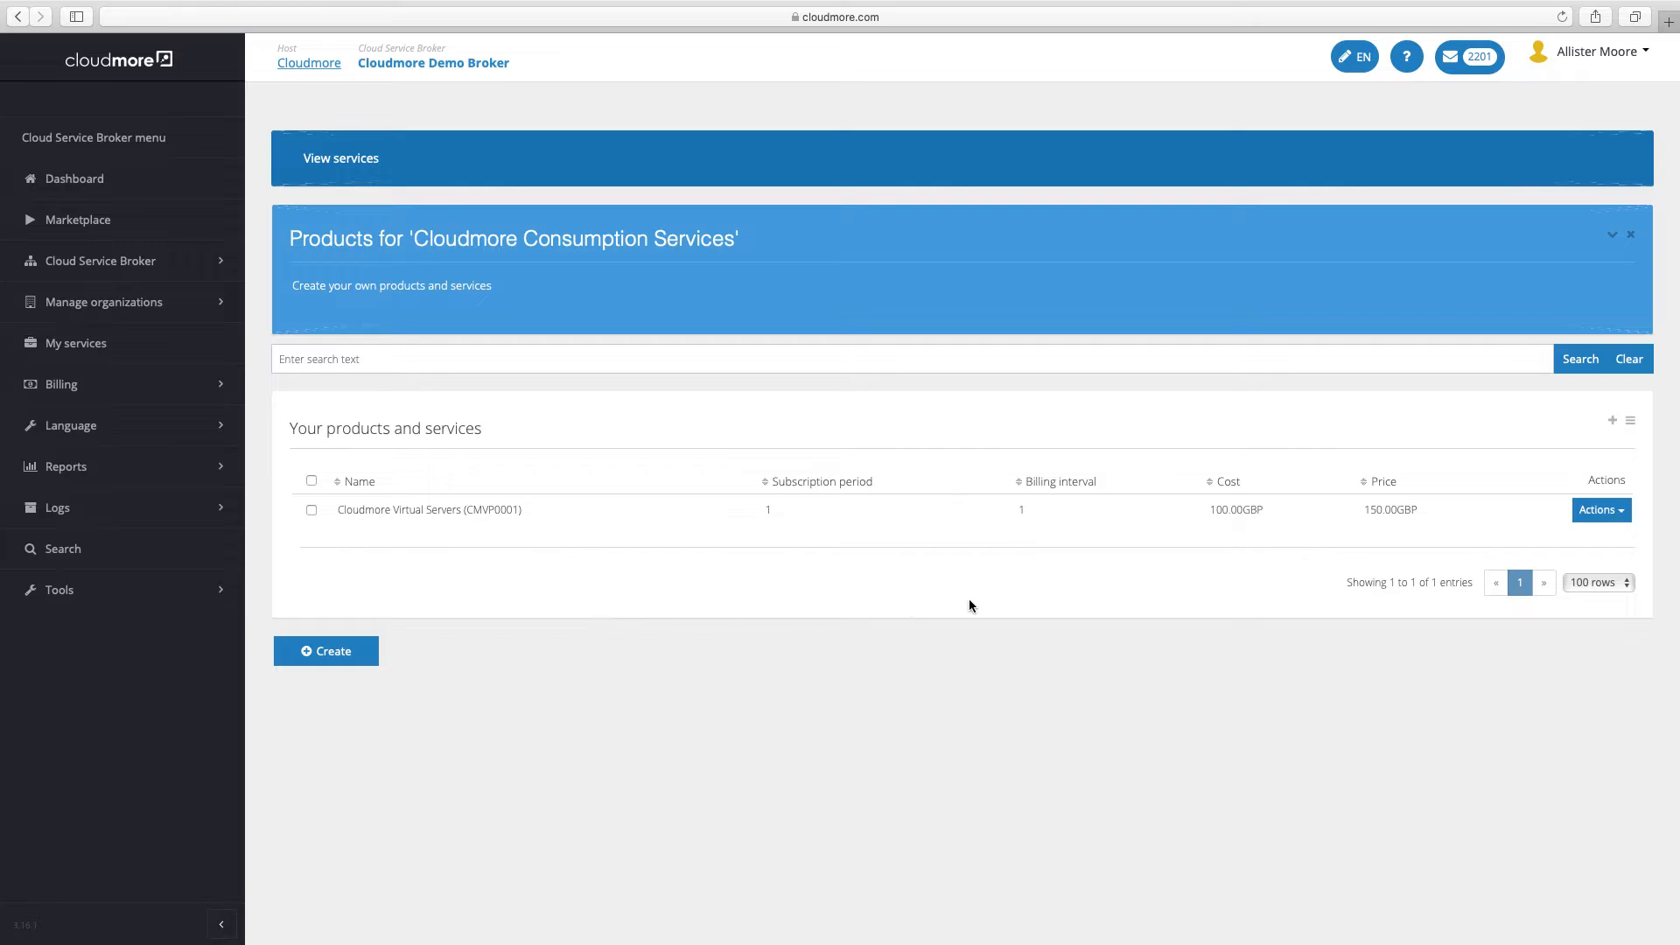
Choose Addons from the Cloudmore Virtual Servers product's Actions menu
click(1601, 519)
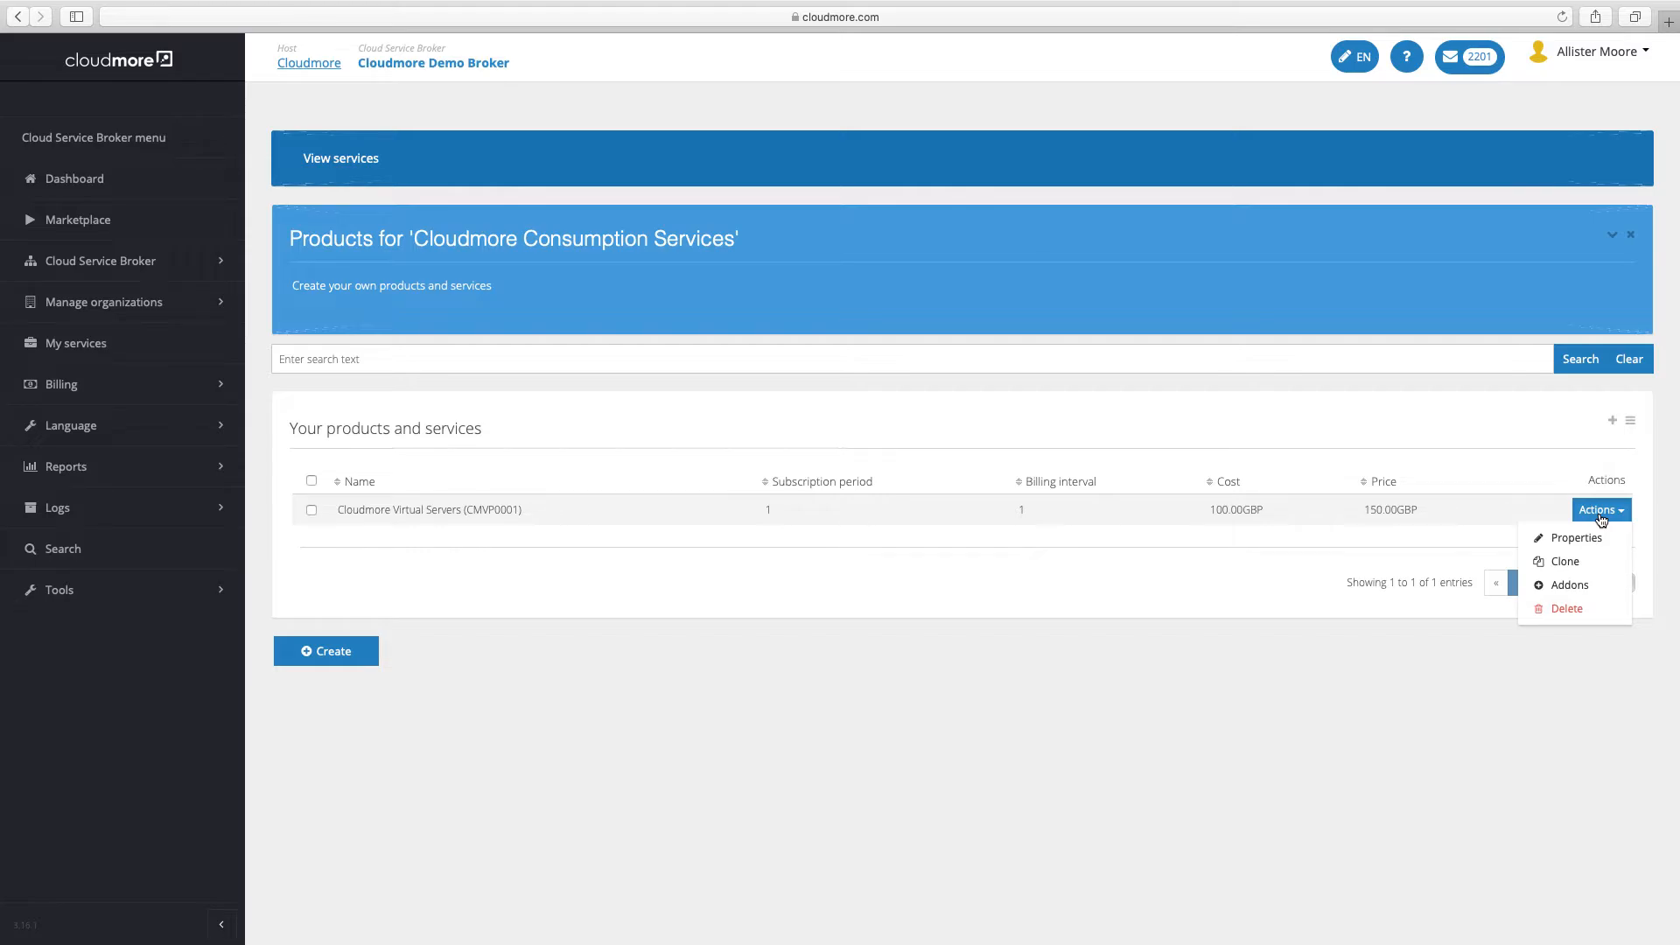
click(1570, 585)
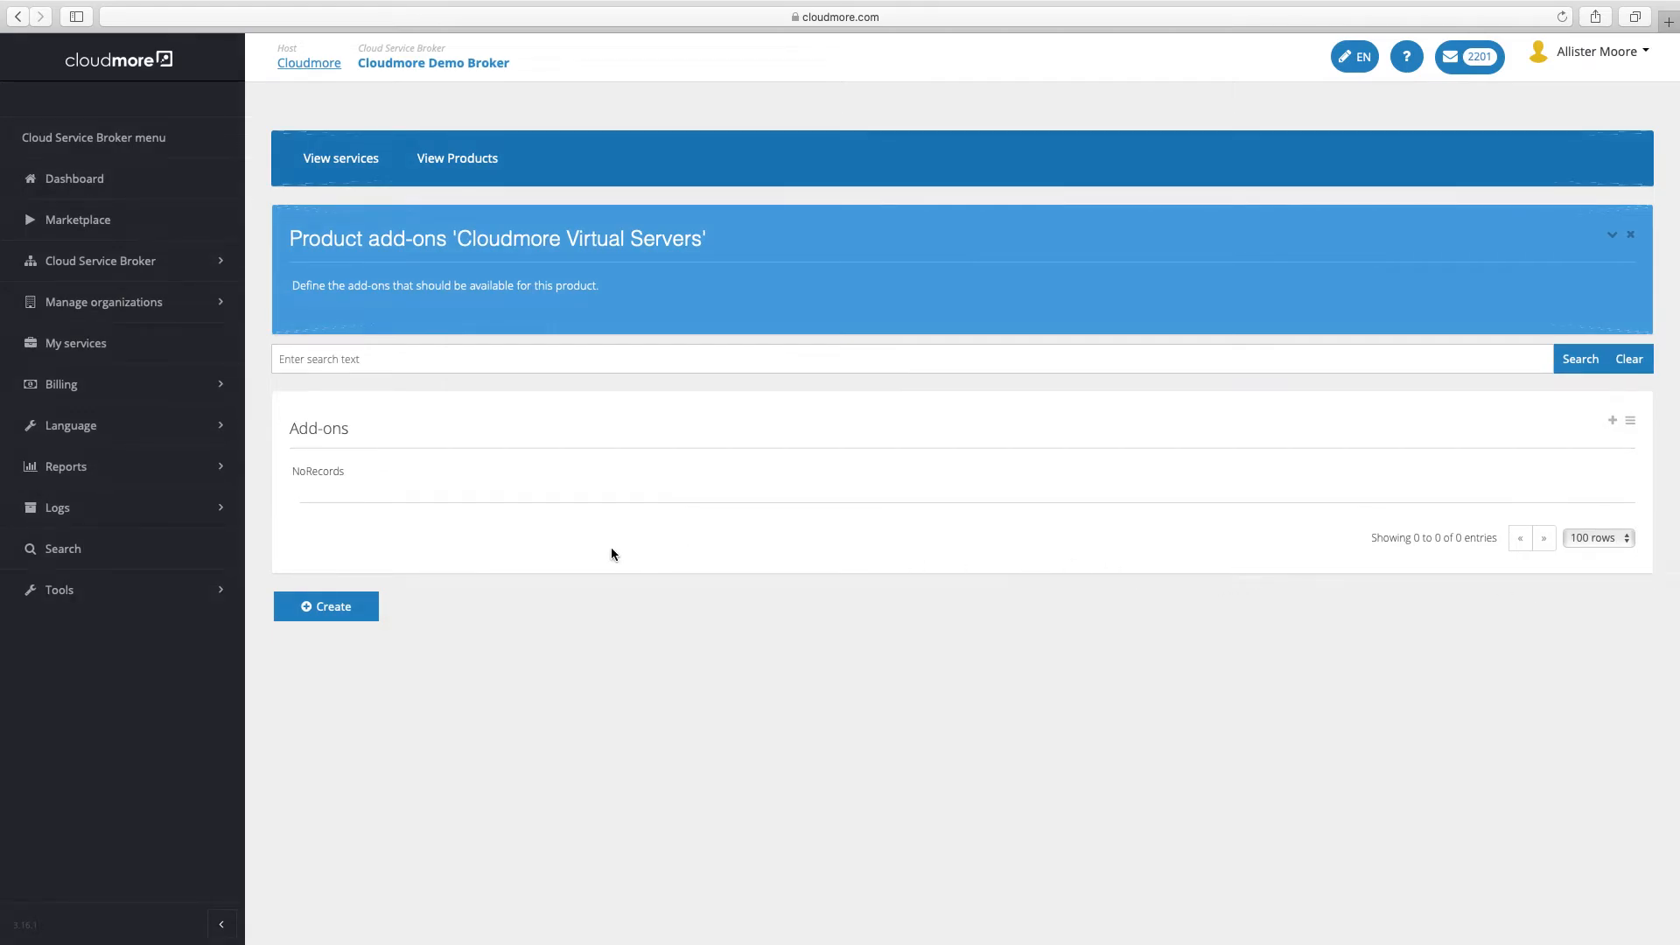
Create the Metered add-on 'Virtual Server CPU', item code CPU001, price 50, cost 25
click(330, 612)
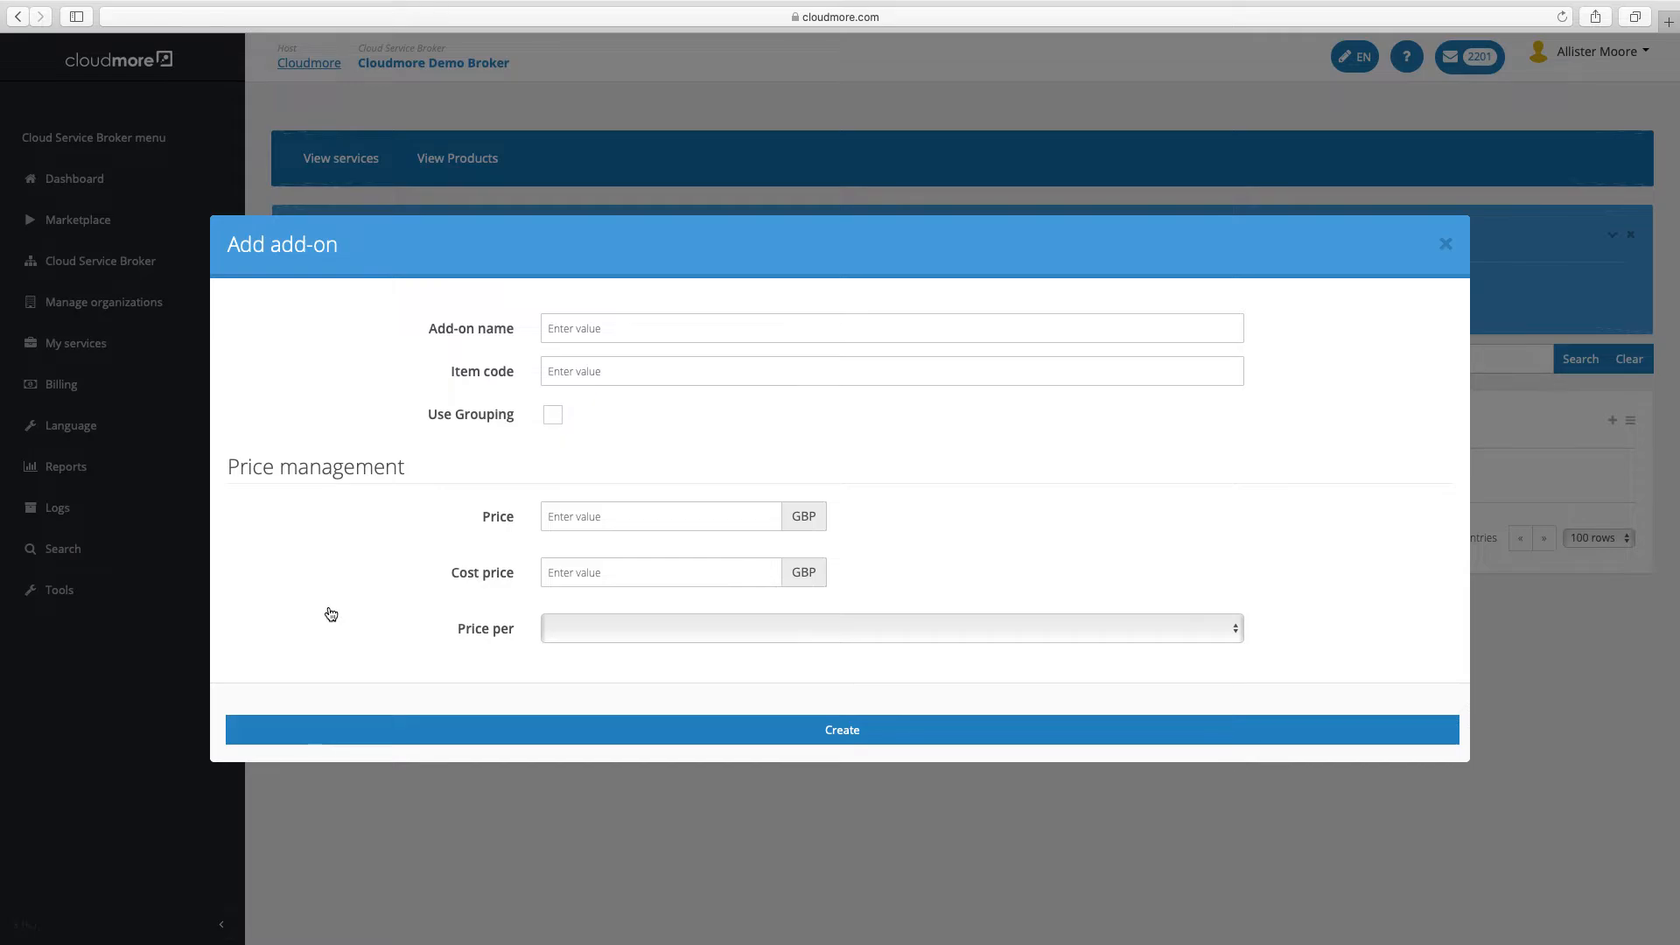
click(571, 327)
text(Virtual Server CPU)
key(Tab)
text(CPU001)
key(Tab)
text(50)
key(Tab)
text(25)
click(649, 628)
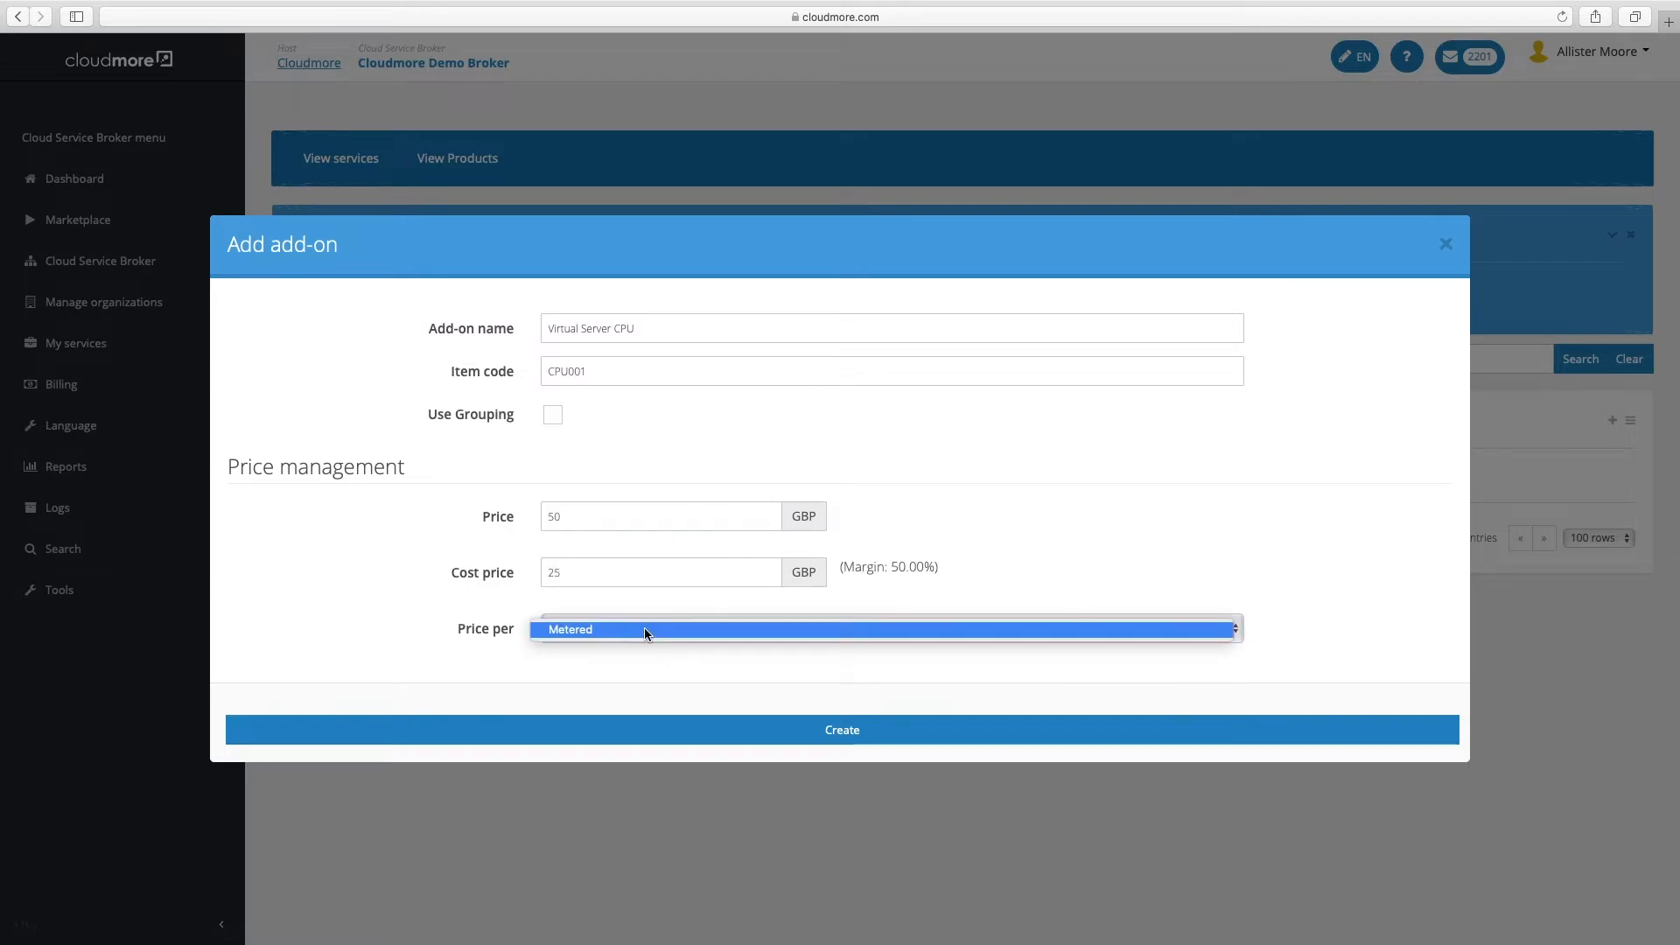
click(644, 630)
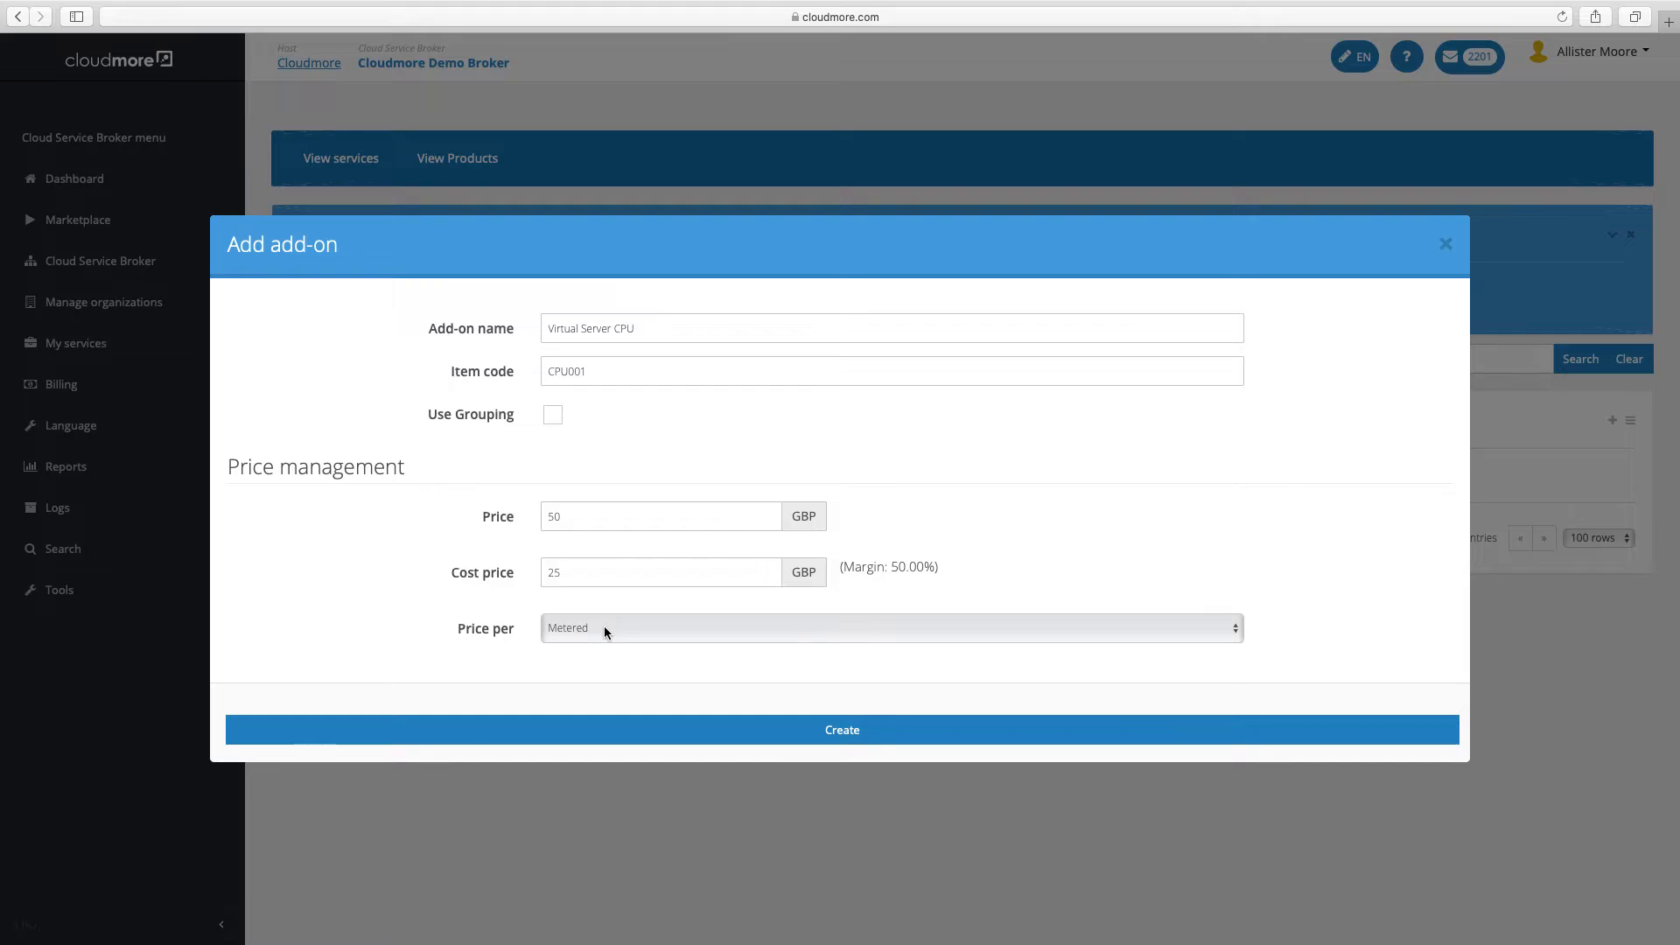
click(718, 732)
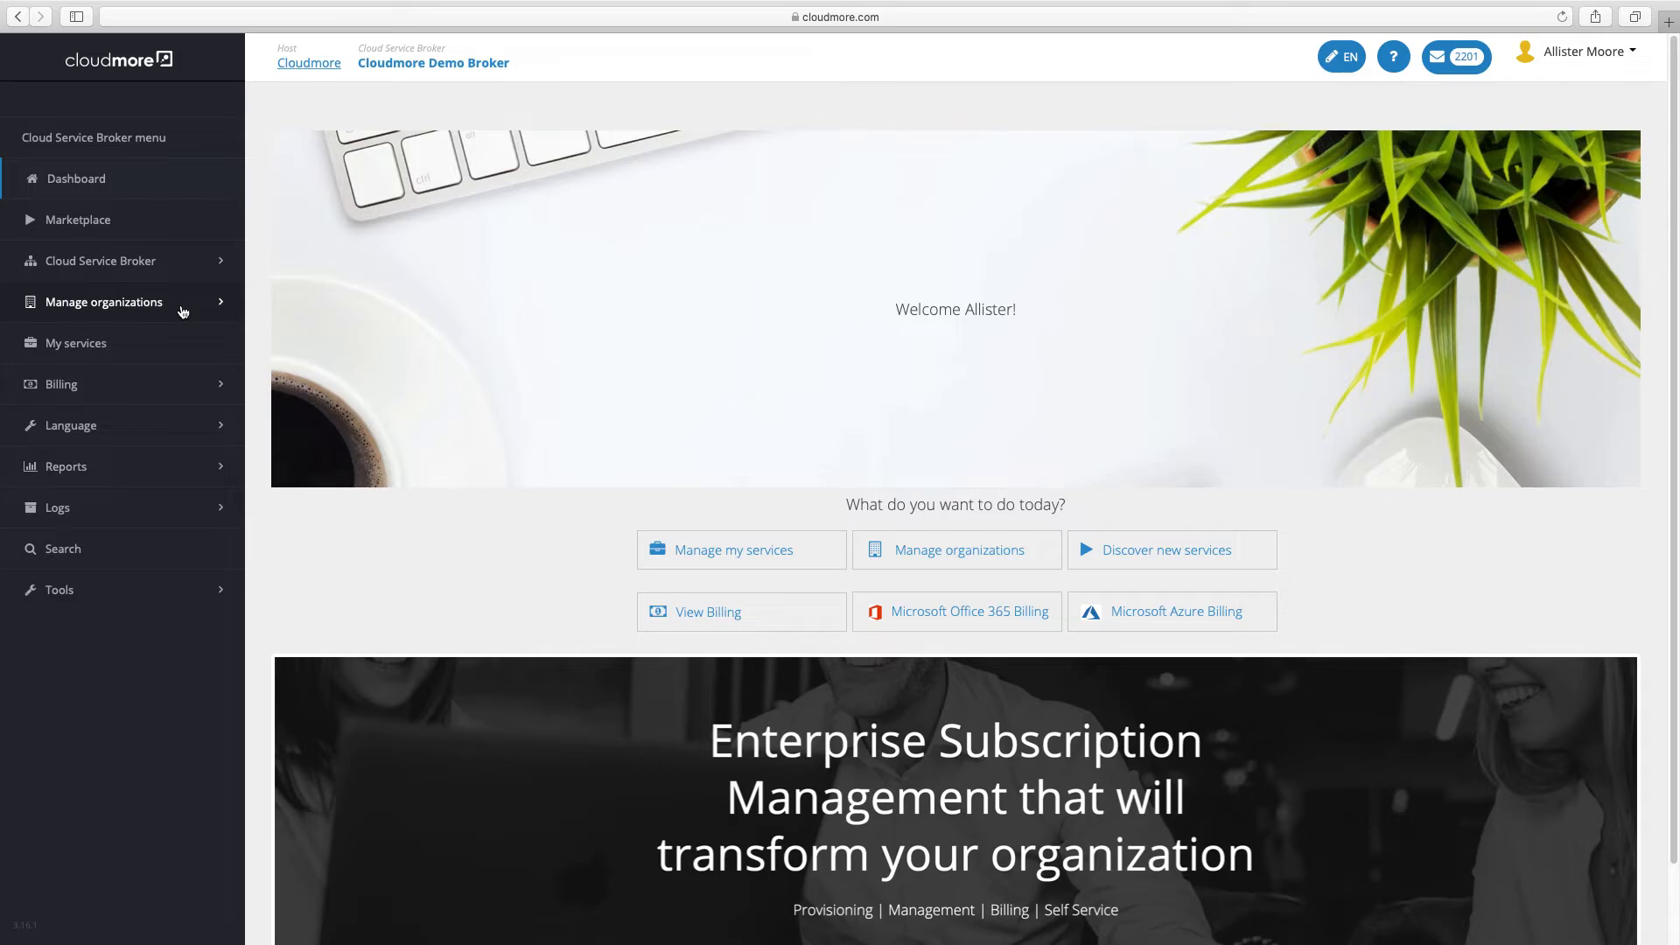
Open Submit consumption under Manage organizations, keeping Service on All services
click(183, 312)
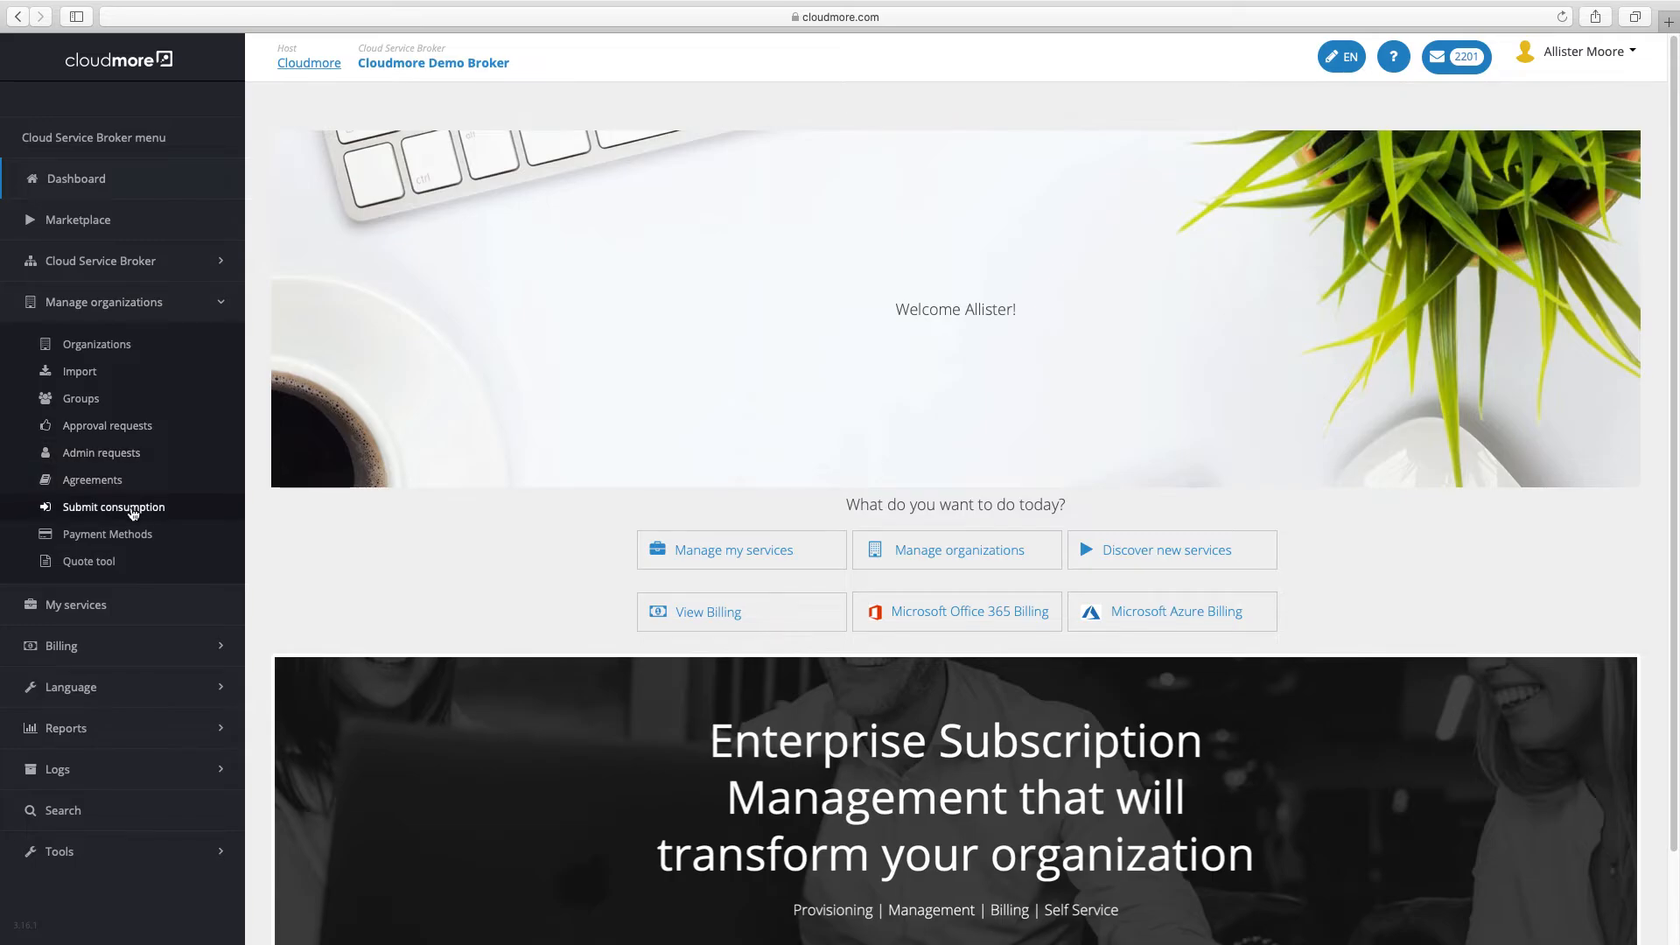
click(133, 512)
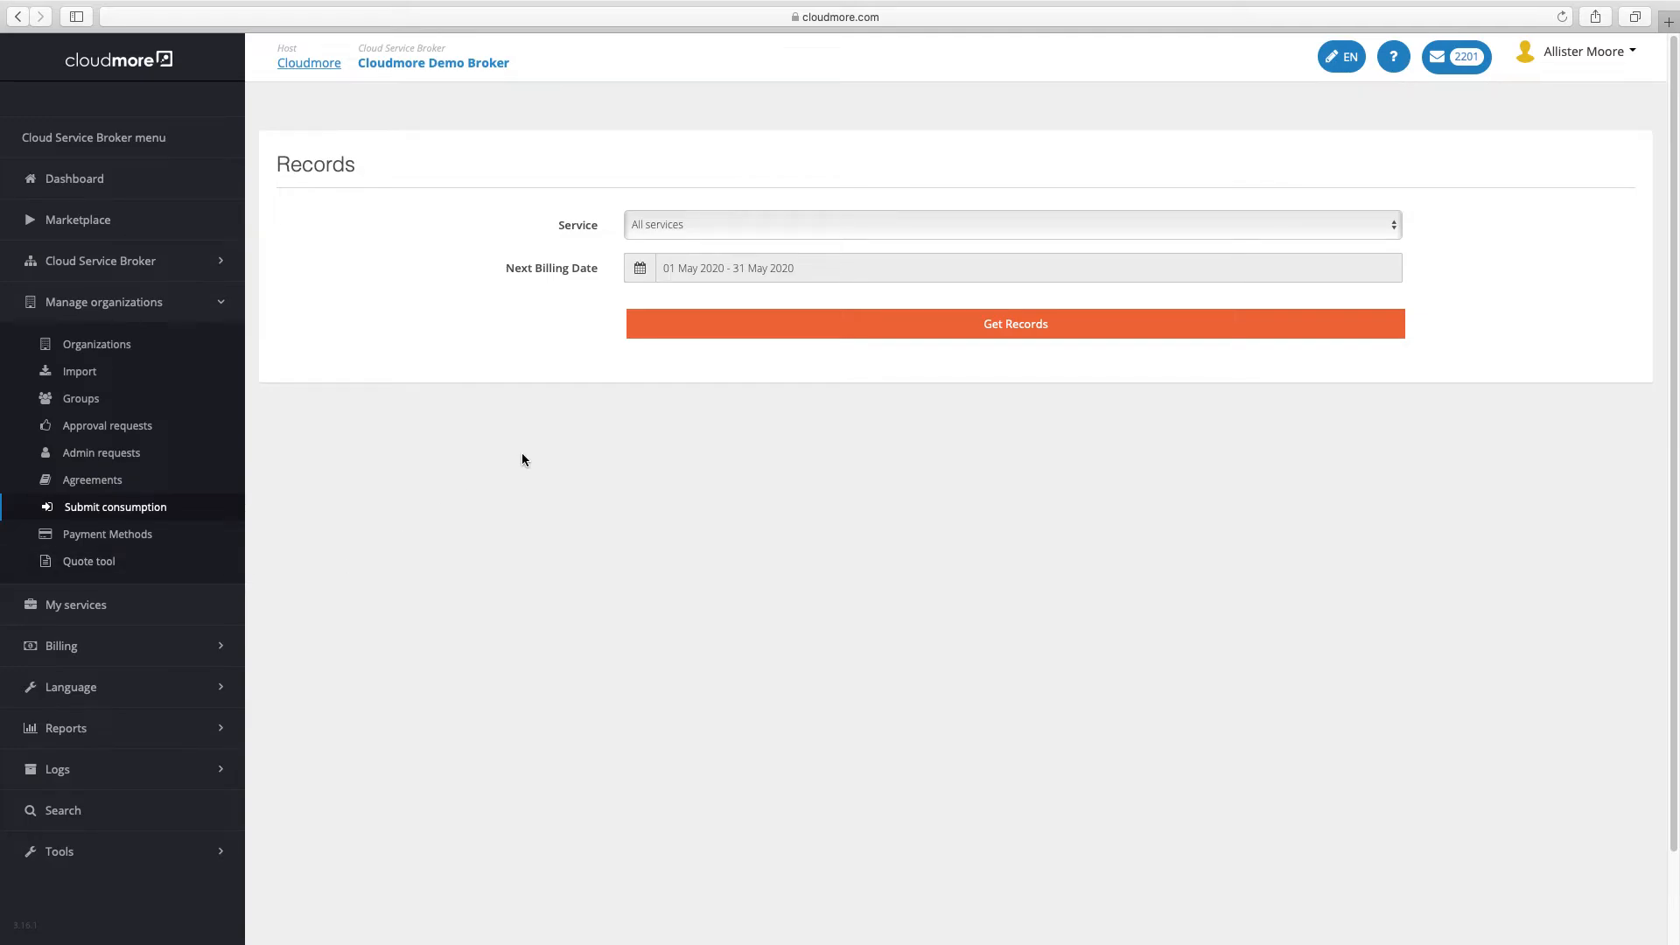
click(730, 231)
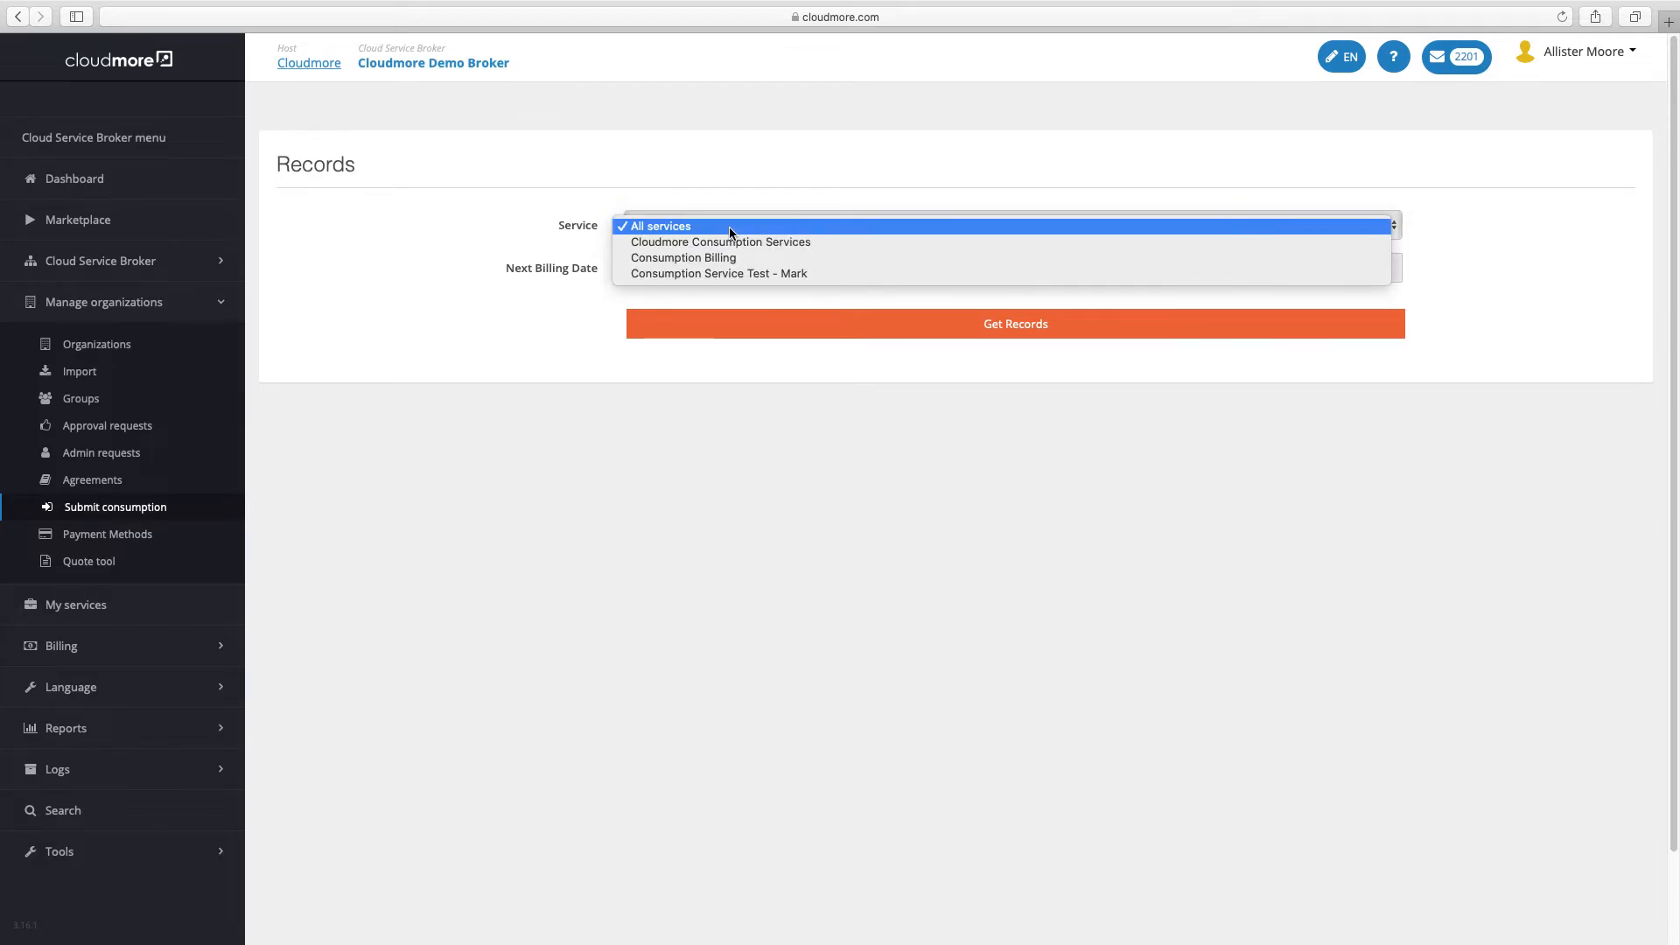
click(730, 229)
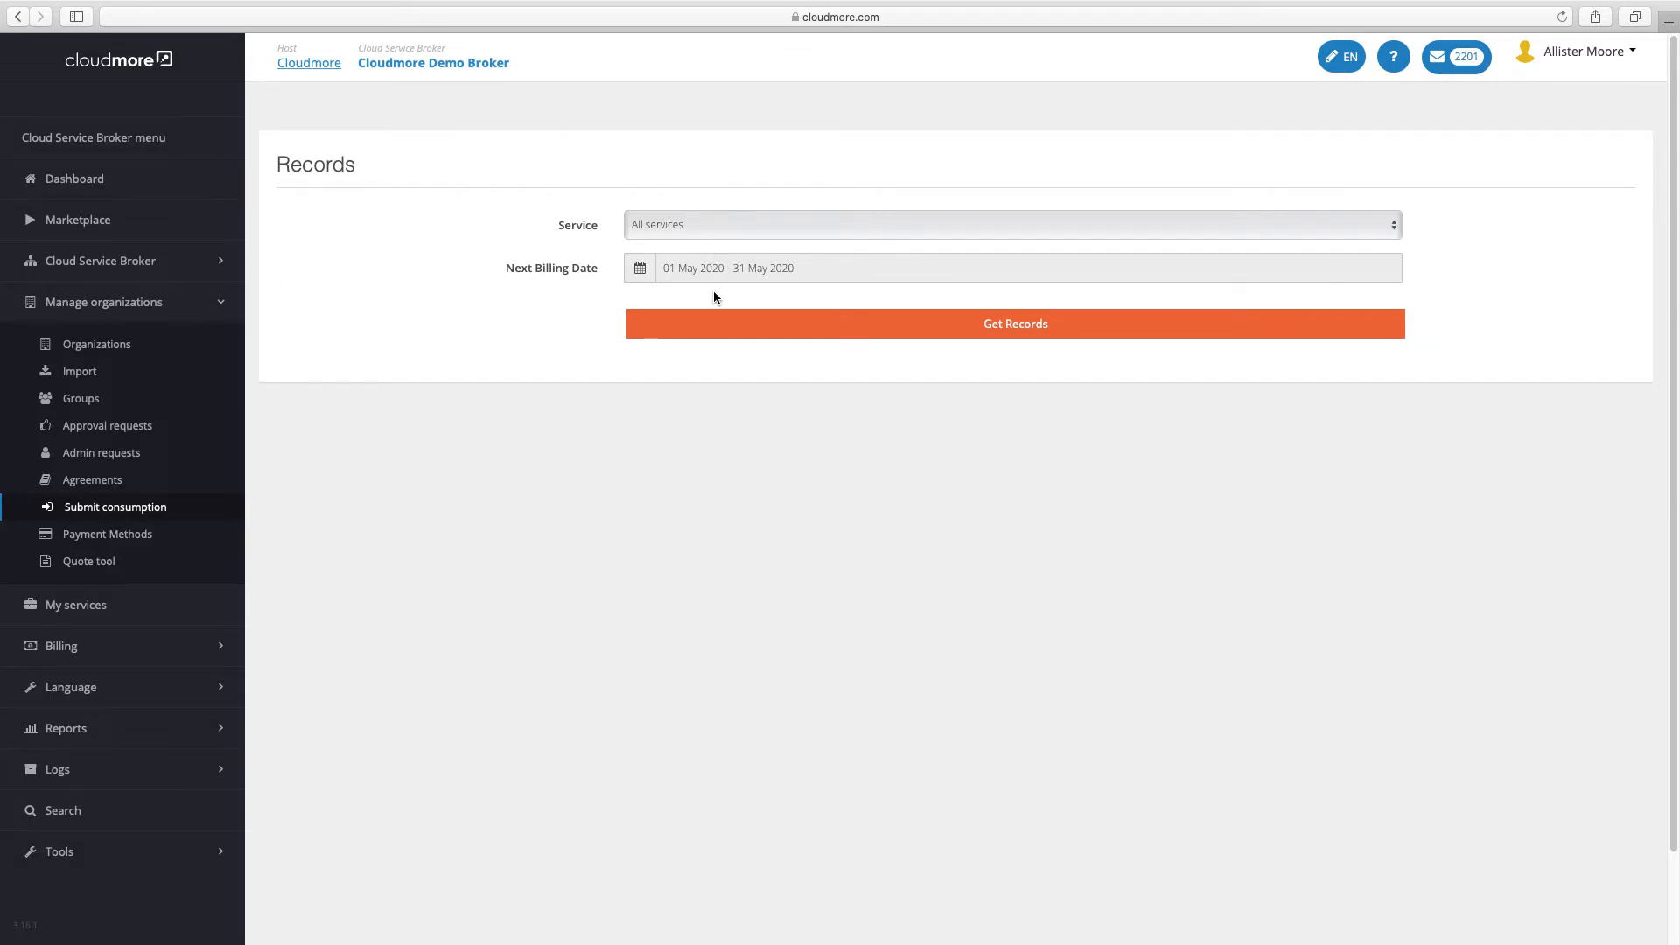
Get the May 2020 records, set quantities to 10, 30, 1500, 200 and 30, and calculate totals
click(1059, 324)
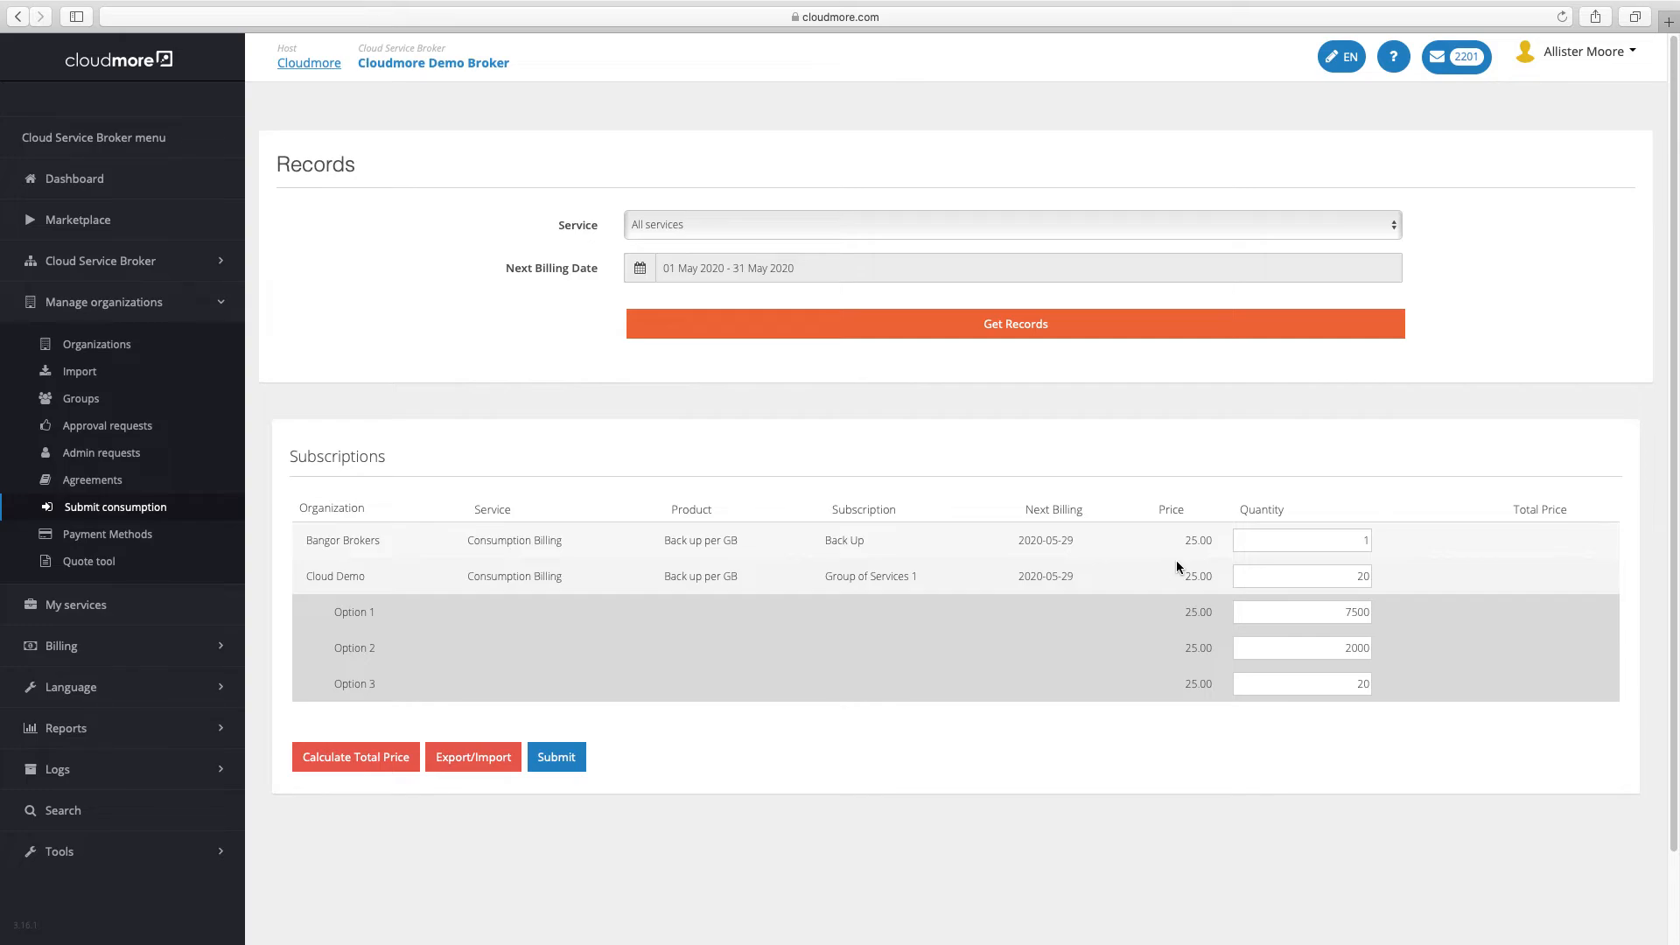
click(1302, 542)
drag(1301, 542, 1369, 553)
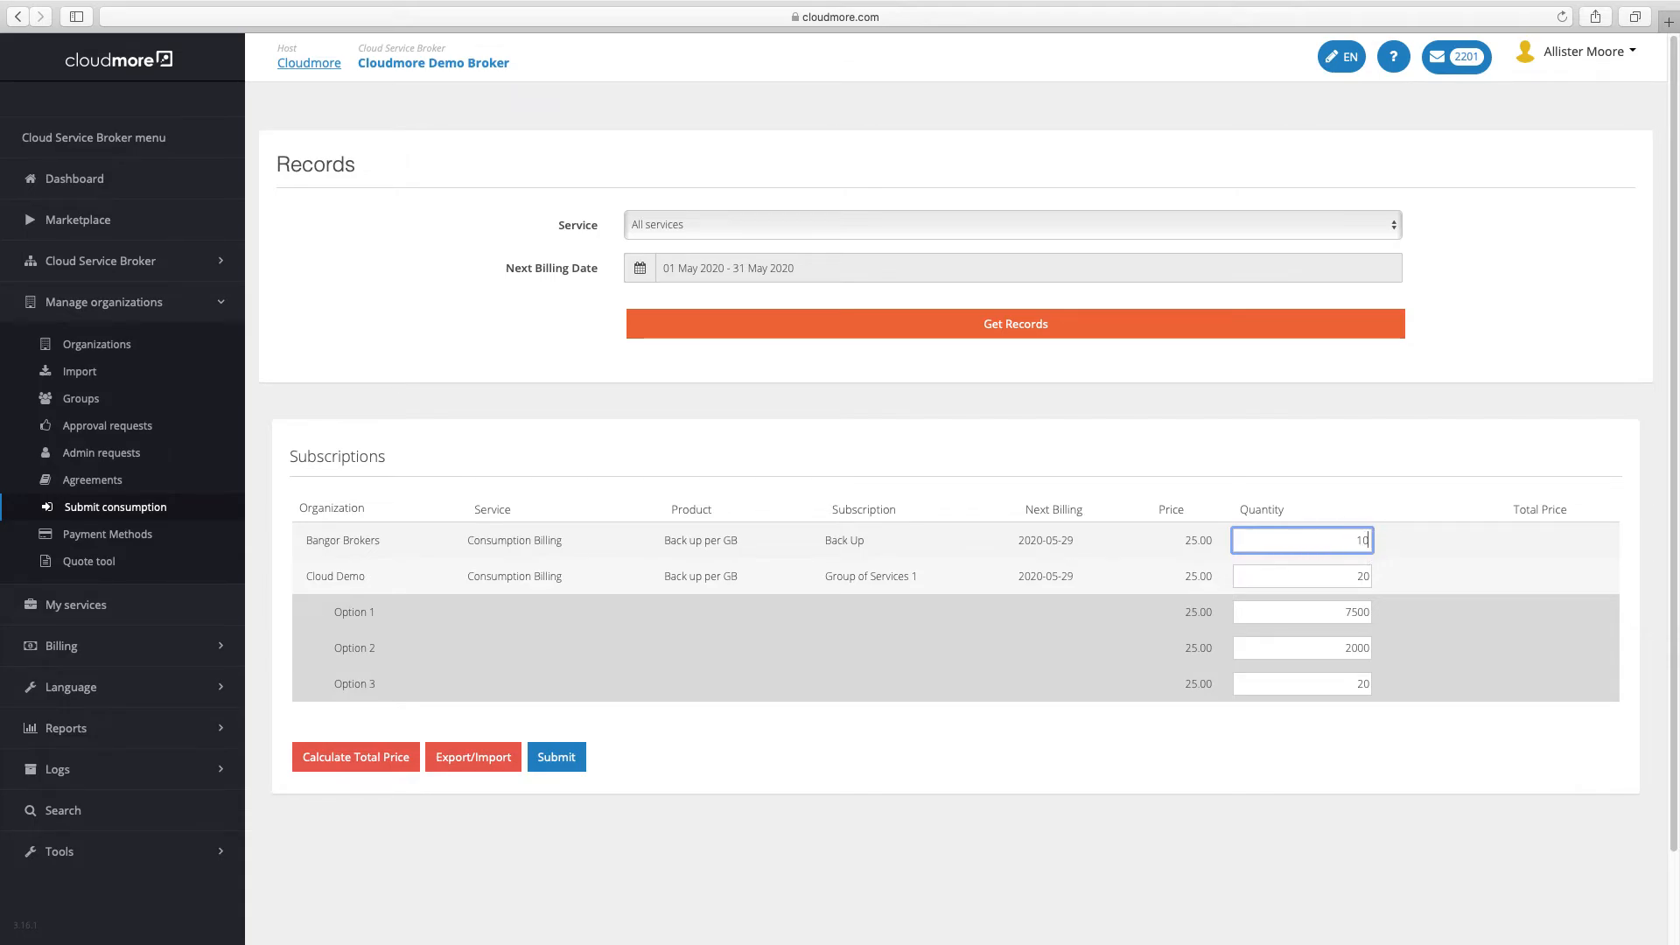
key(Tab)
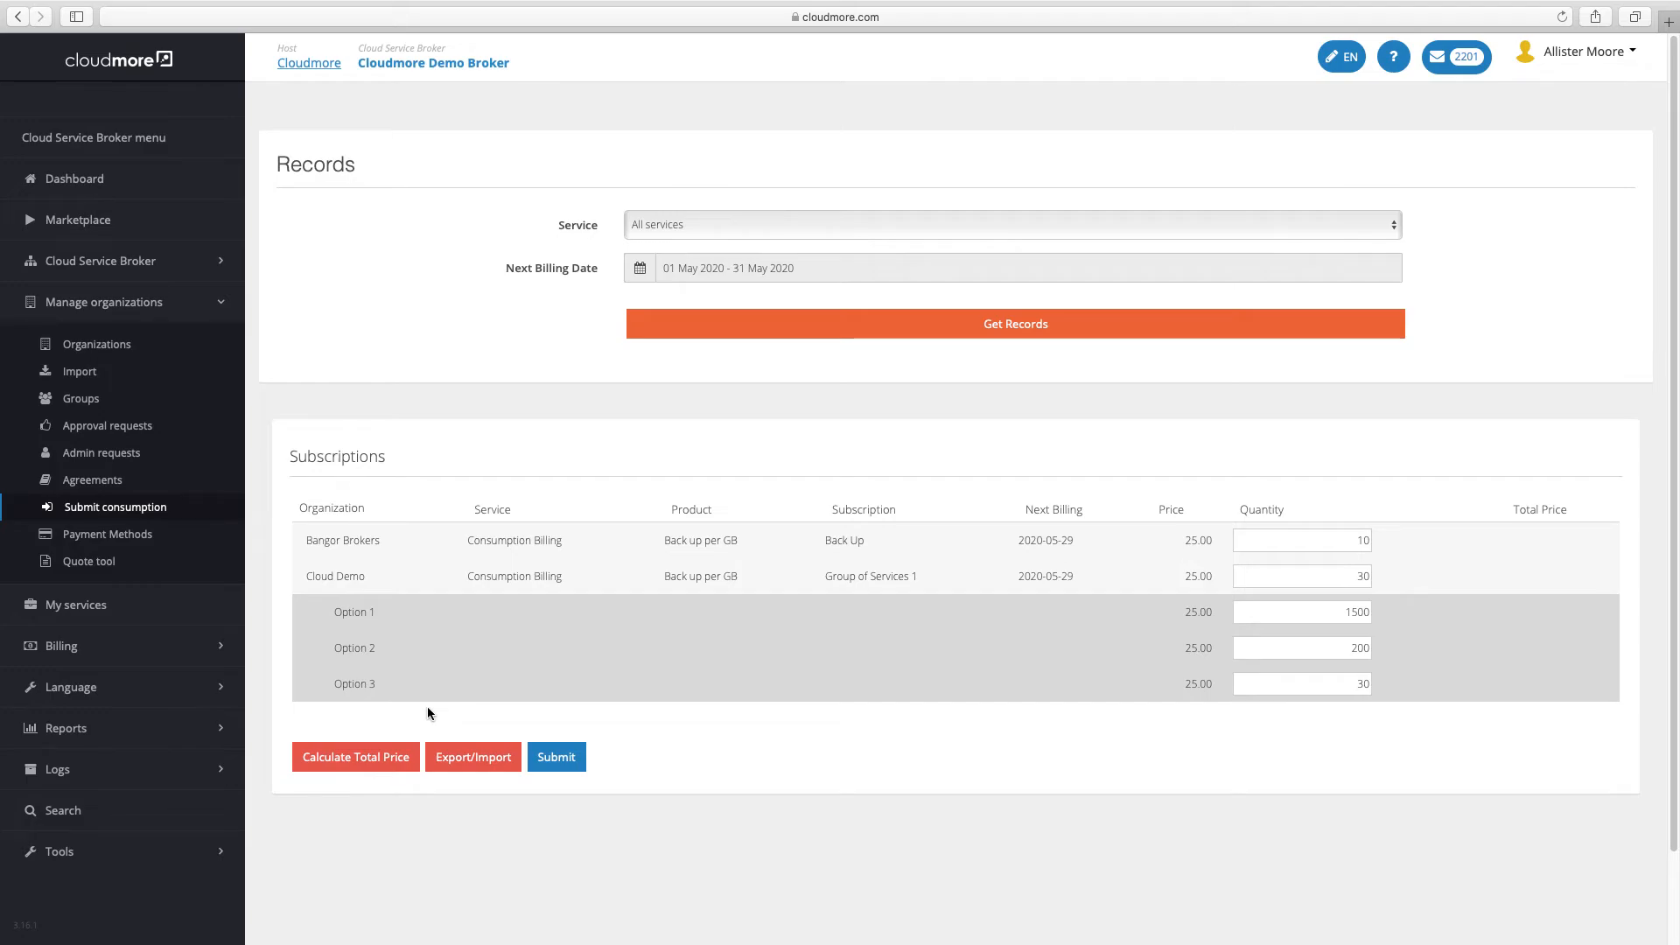
click(371, 760)
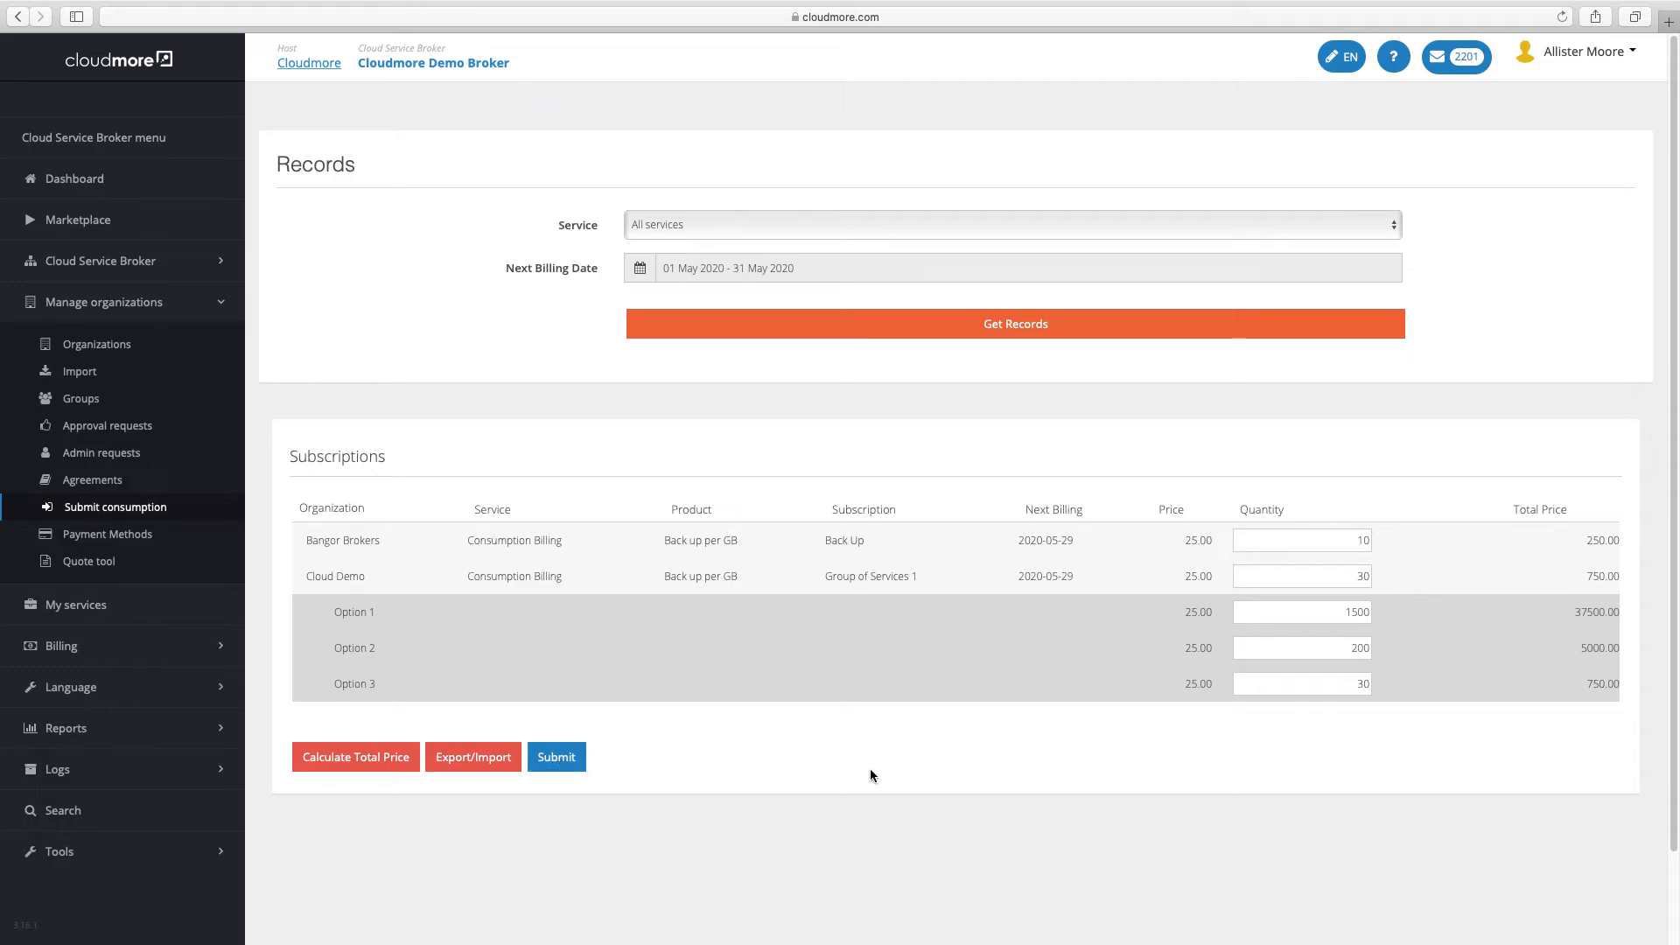
Export the consumption records as an Excel file
click(471, 764)
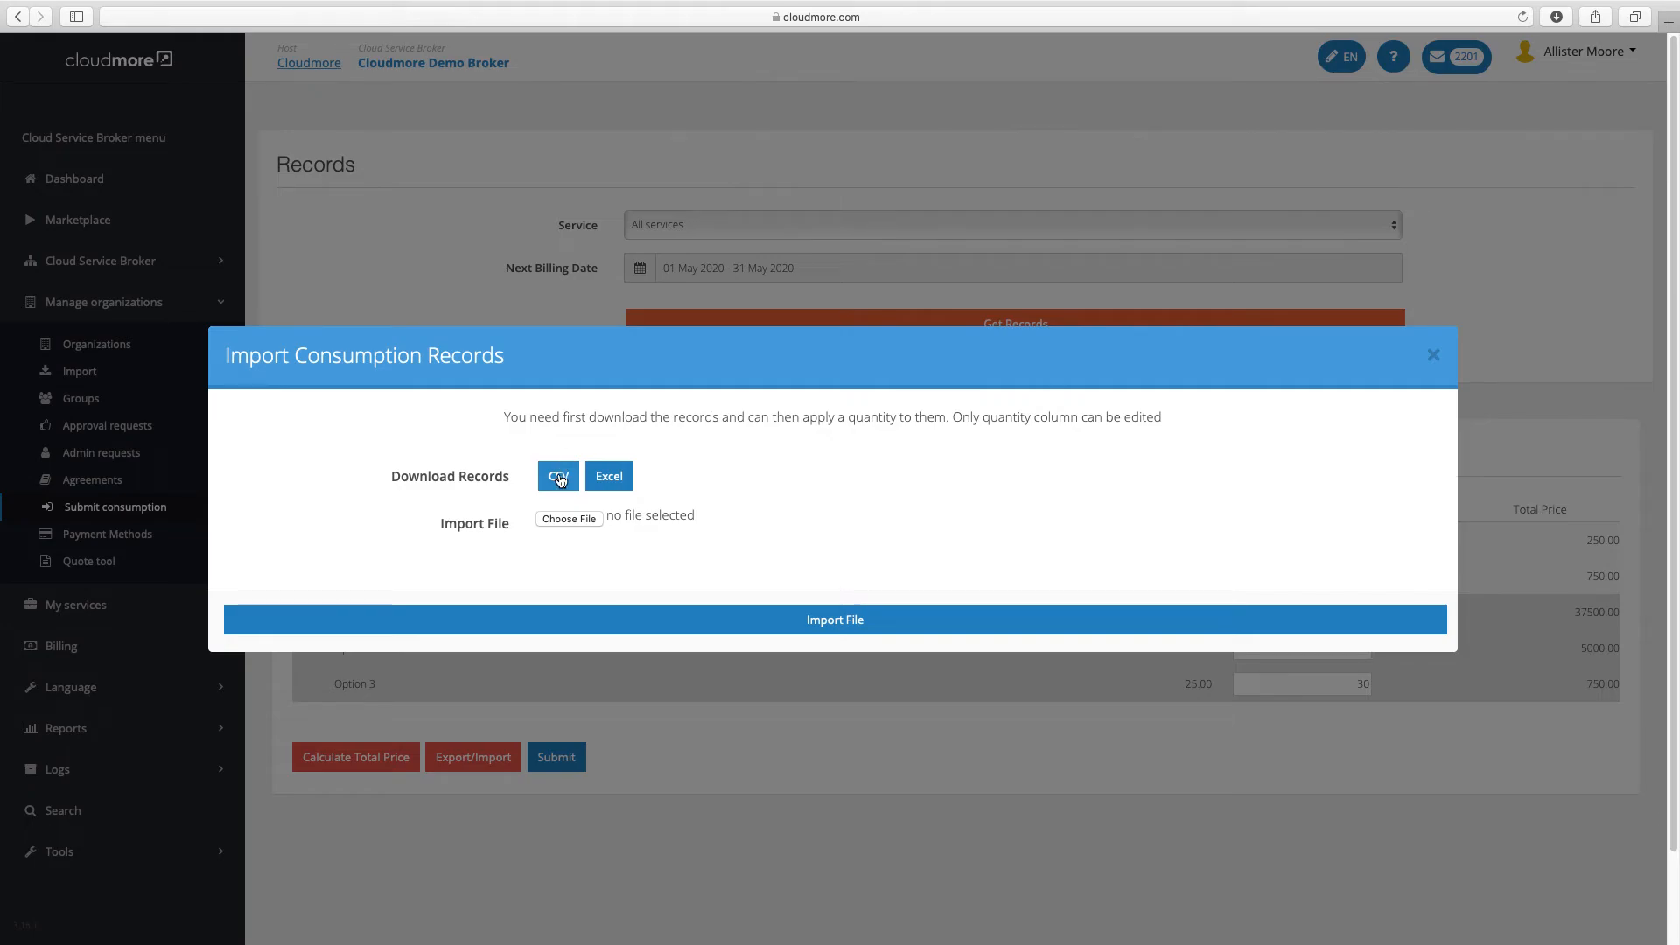
click(610, 480)
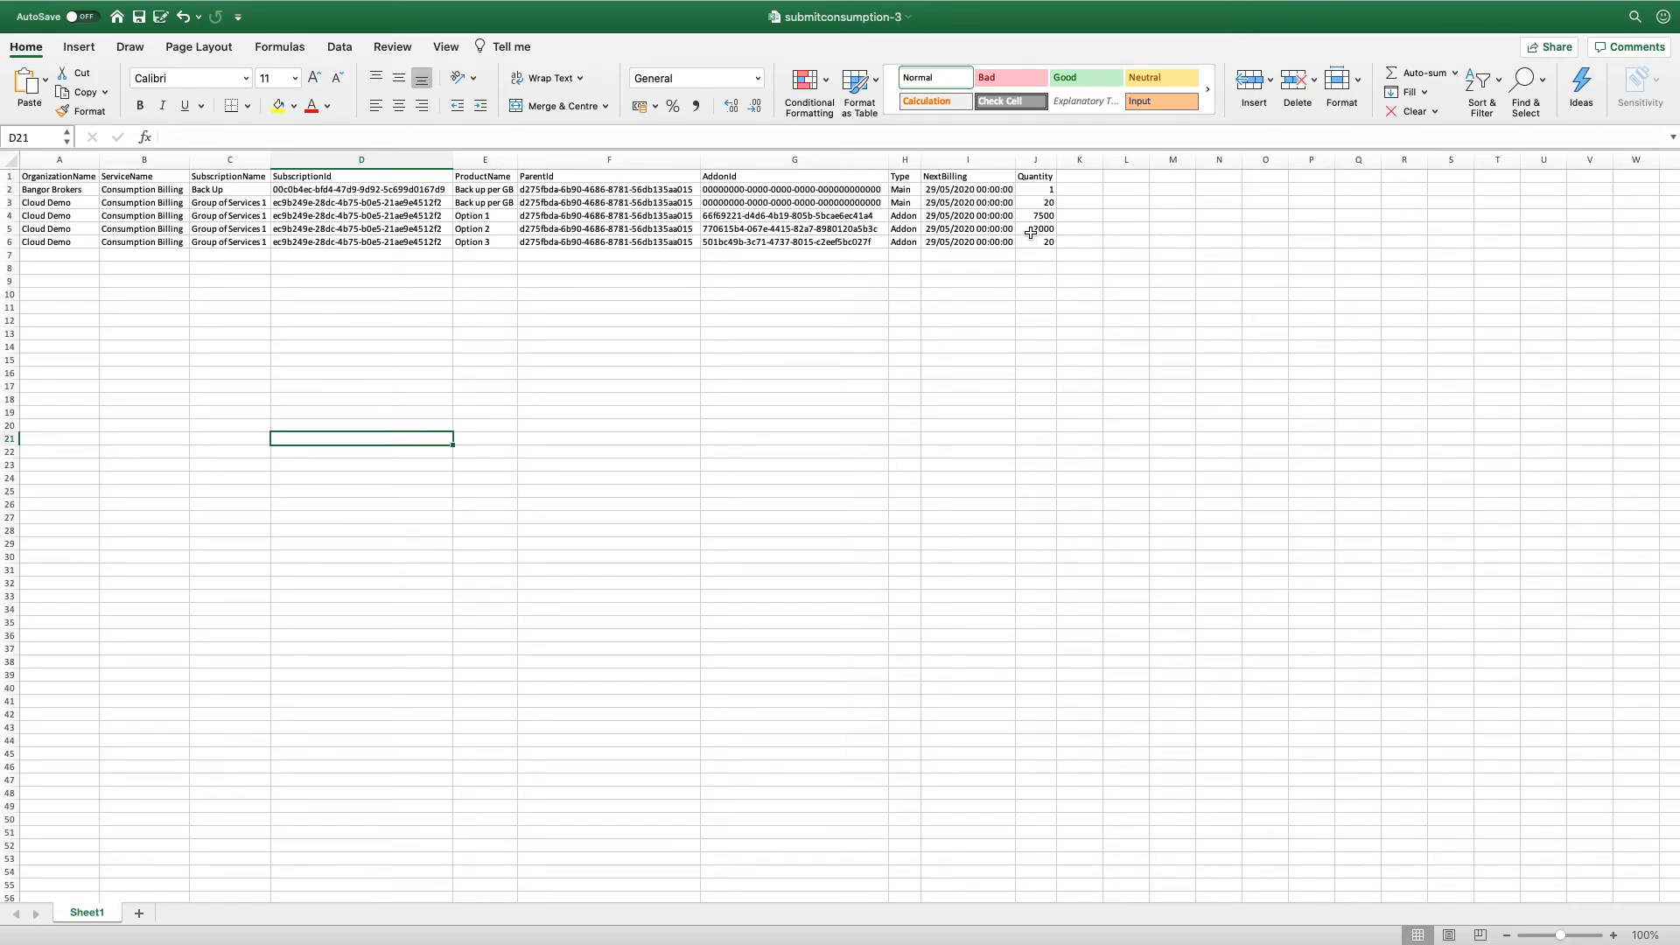
Enter quantity 20 in J2 and 50 in J3, then save the submitconsumption-3 workbook
click(1035, 191)
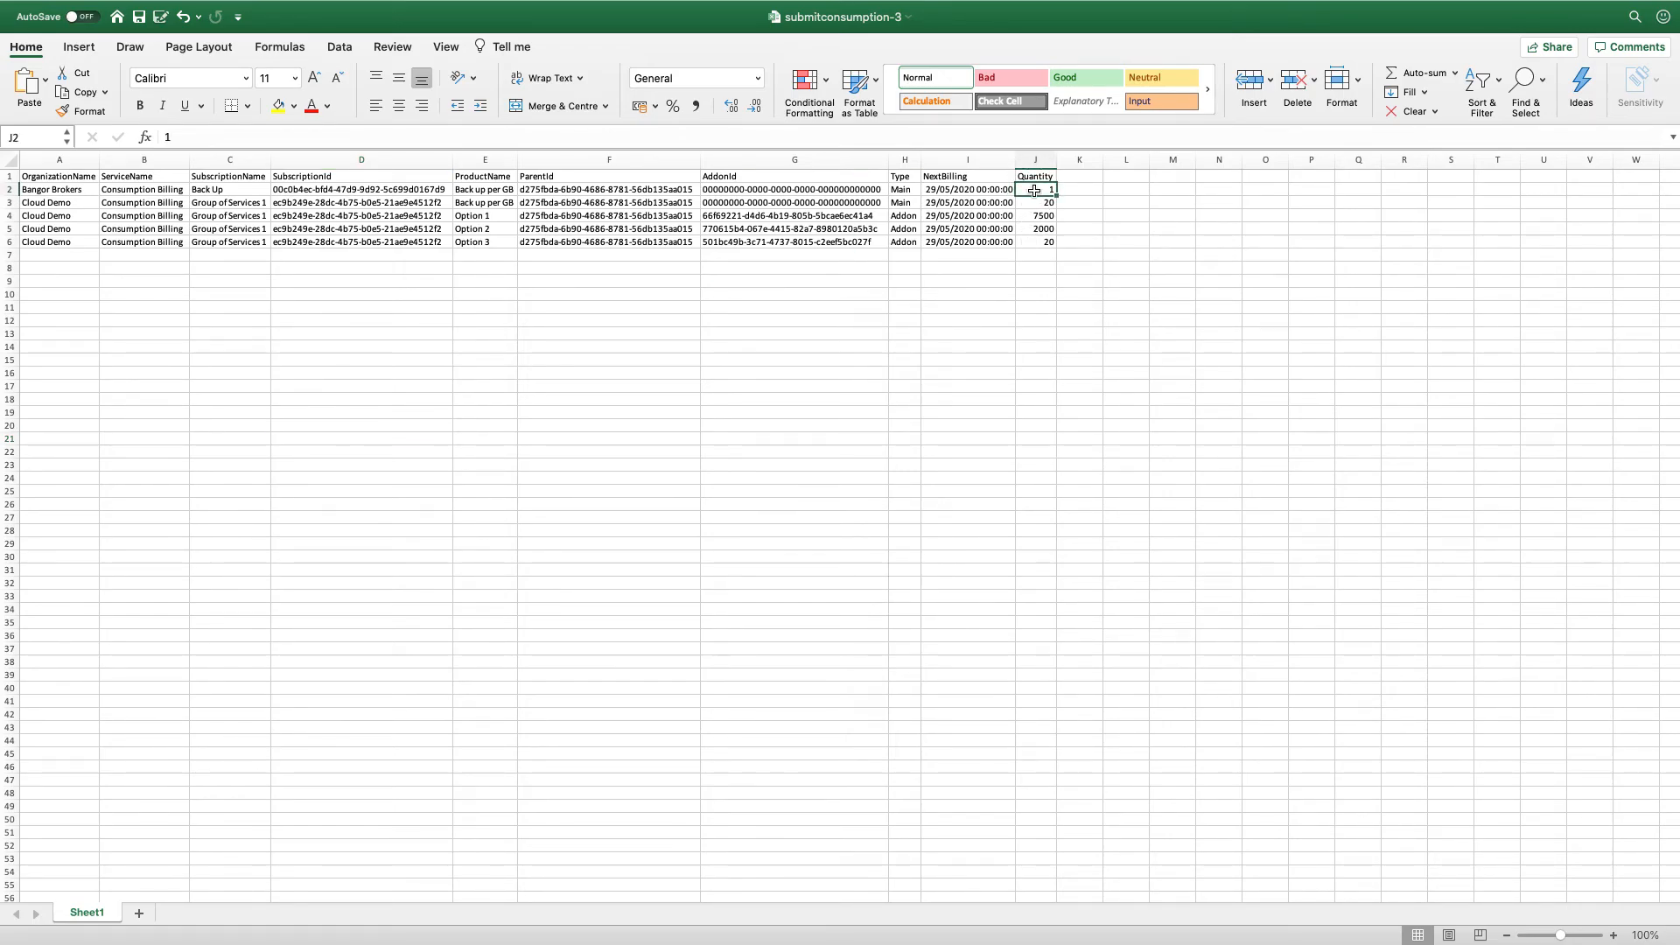
text(0)
key(BackSpace)
text(20)
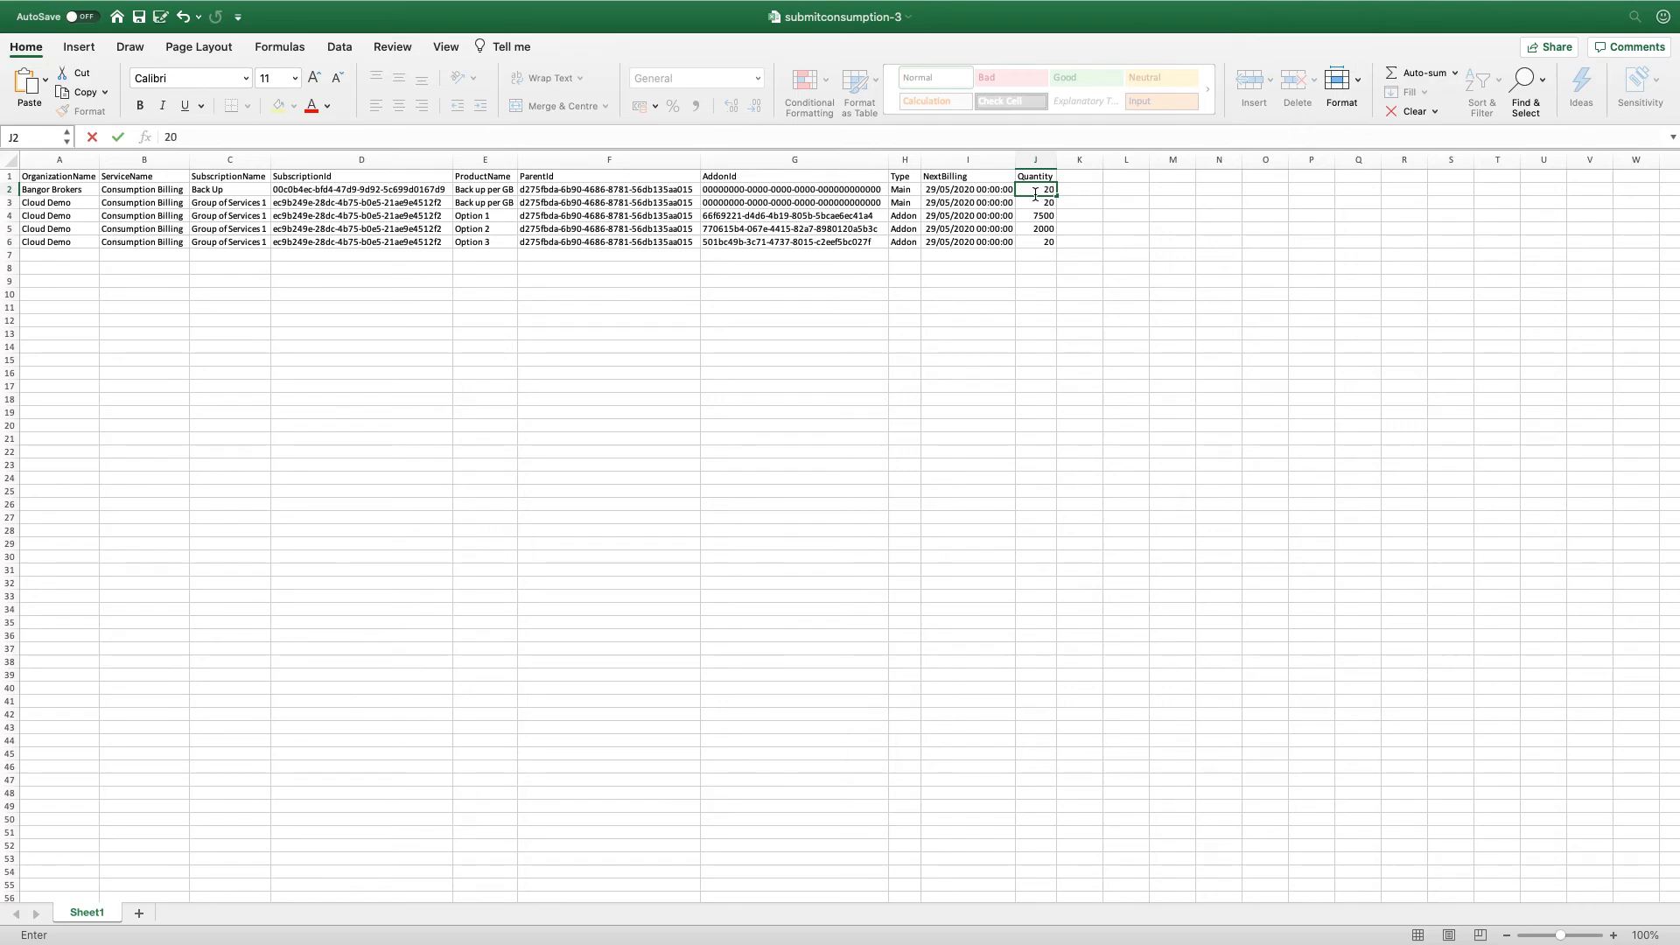
click(1036, 201)
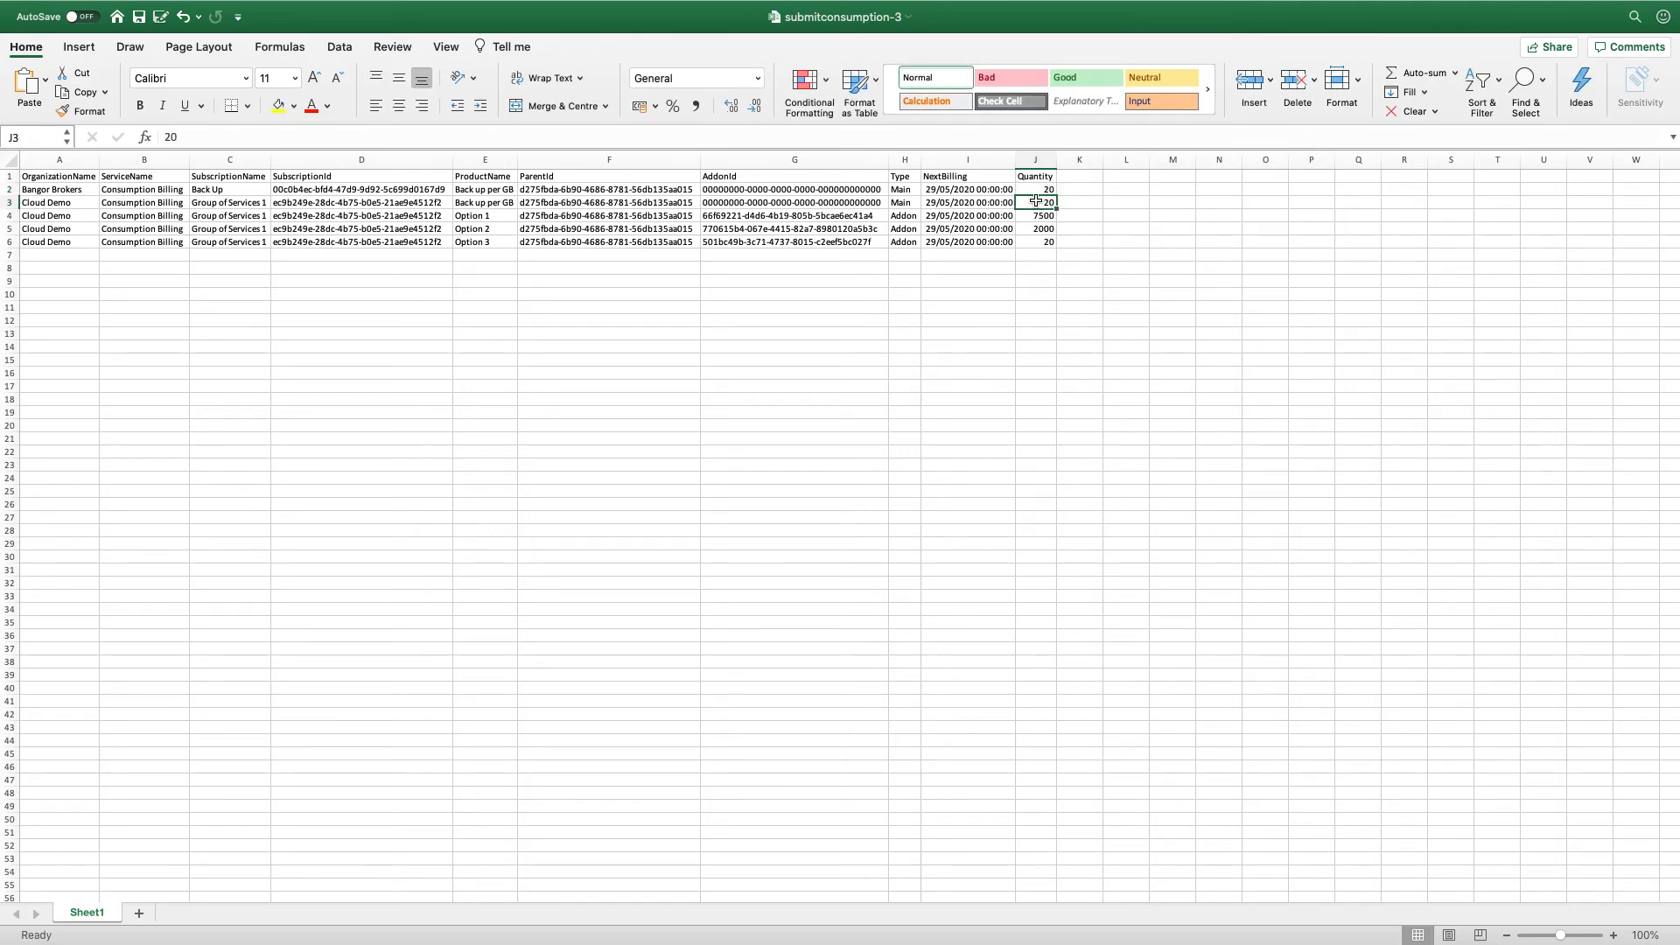
text(50)
click(1045, 219)
click(139, 16)
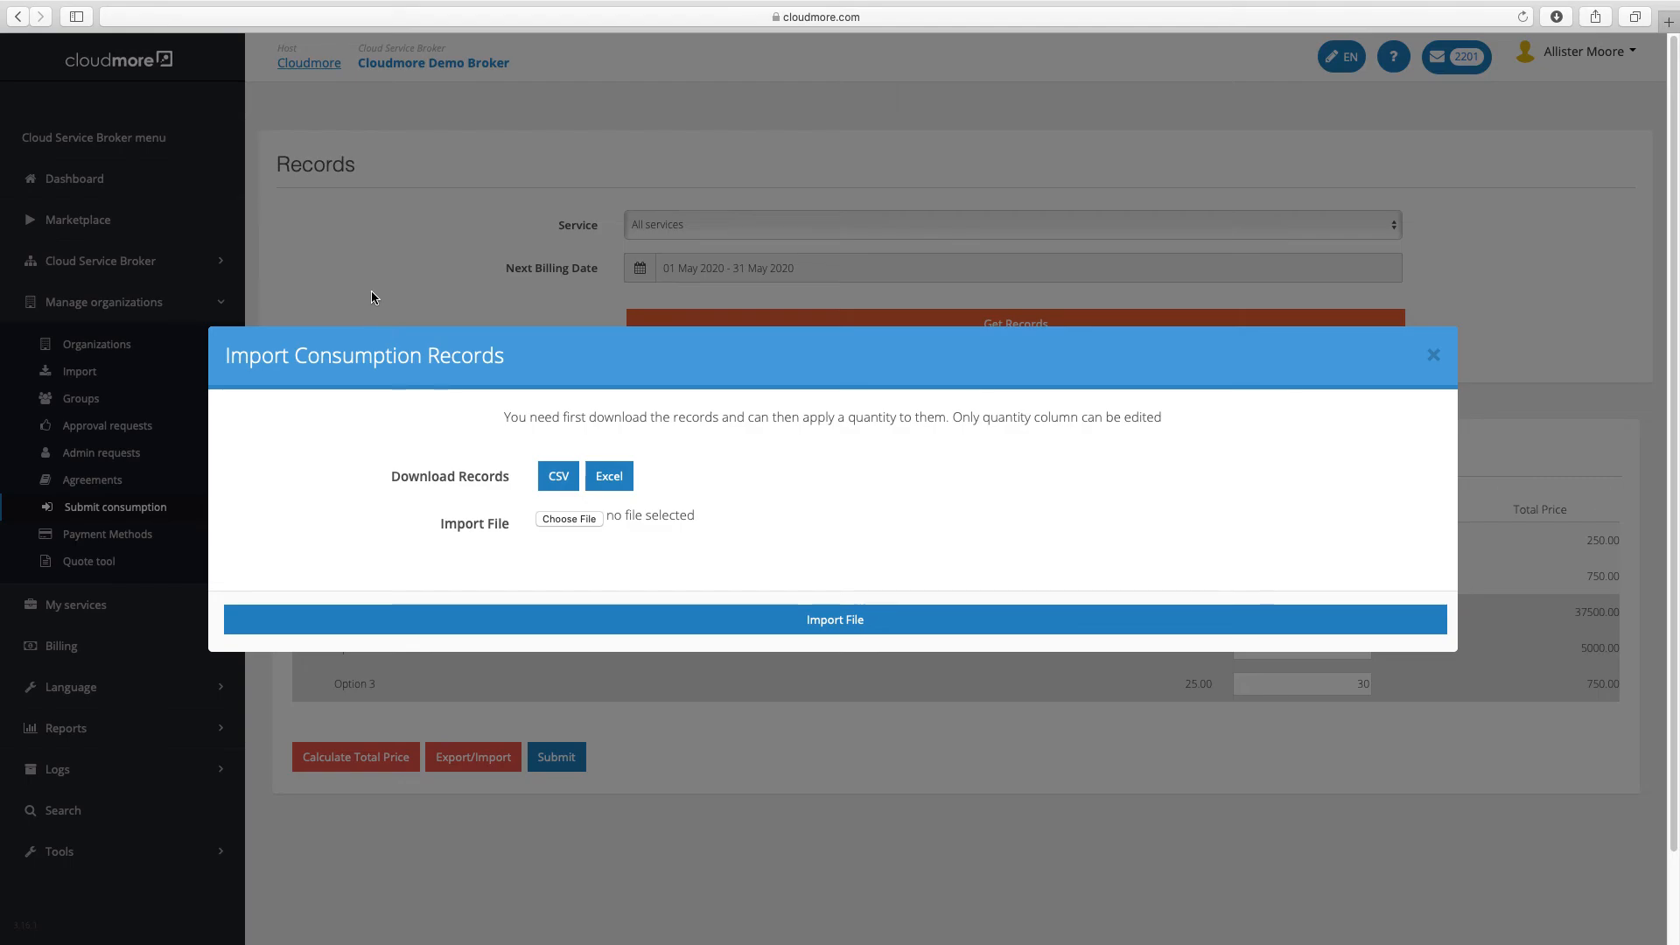
Import submitconsumption-3.xlsx from Downloads and recalculate the total prices for the updated quantities
click(562, 518)
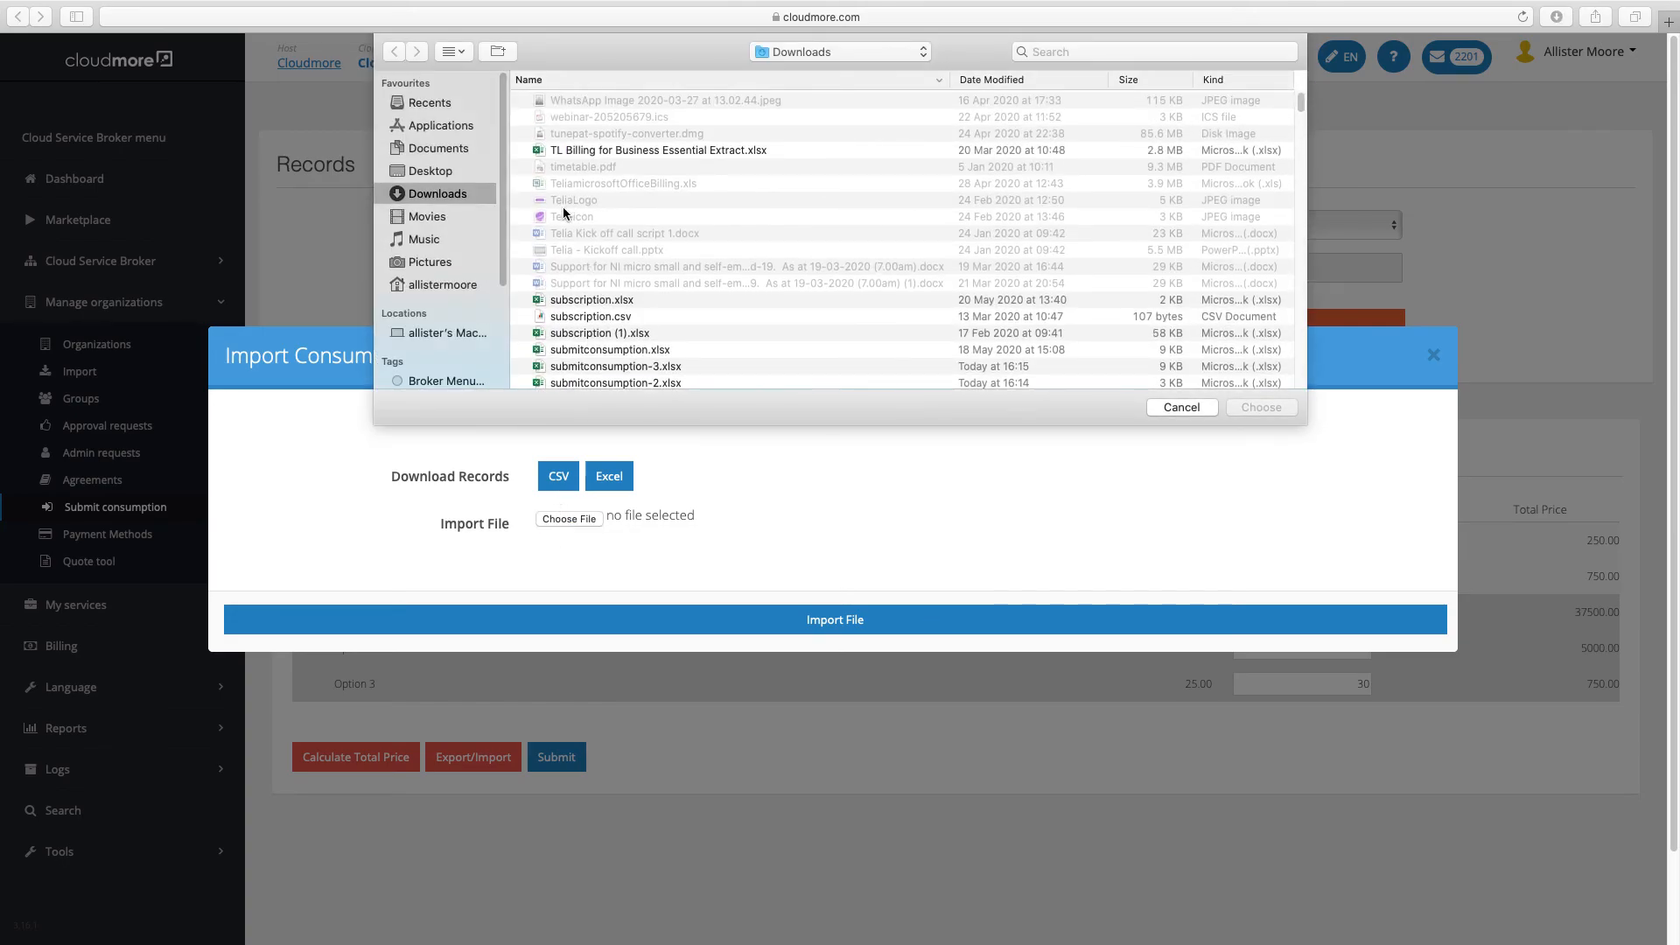
click(632, 368)
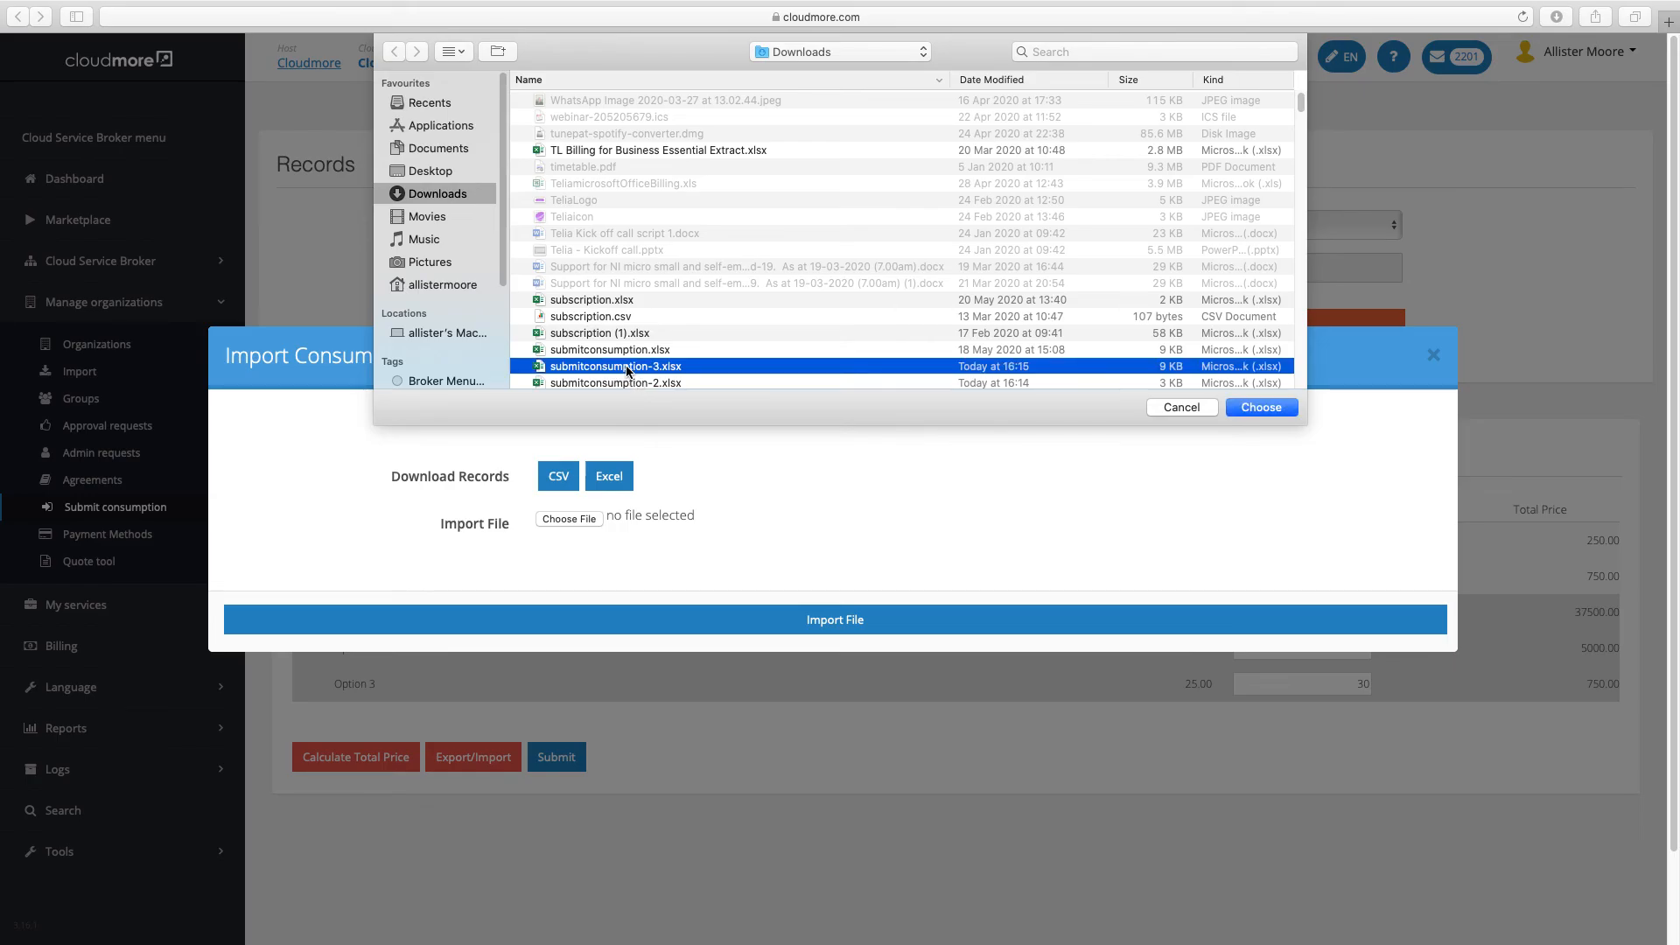
click(1240, 407)
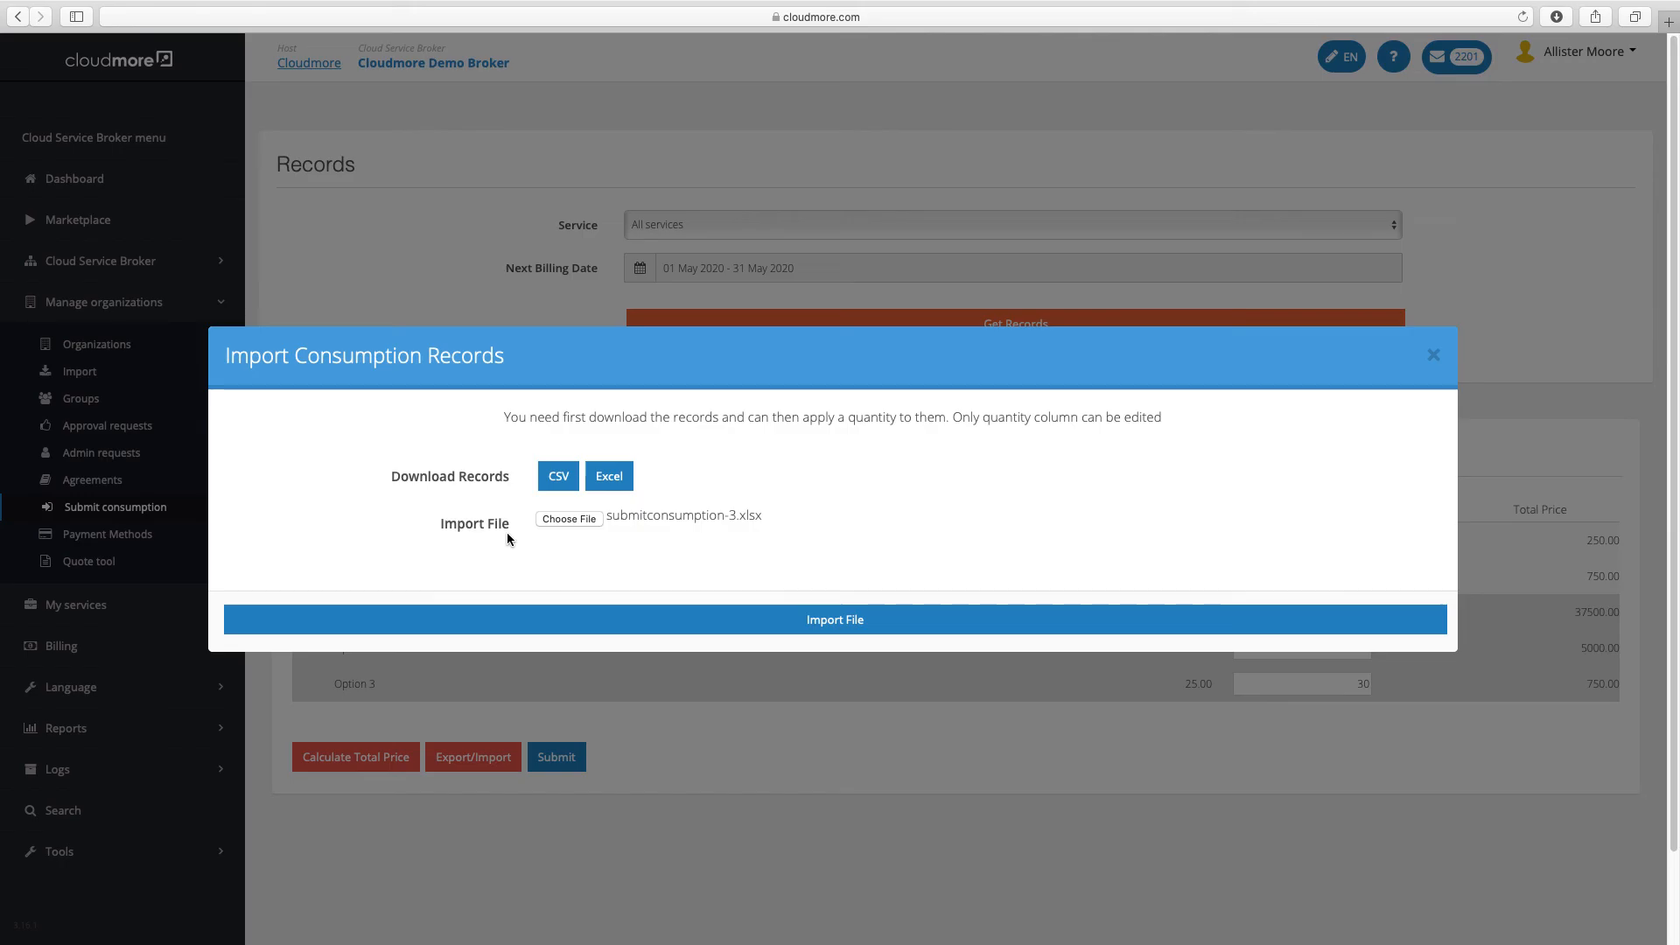
click(735, 624)
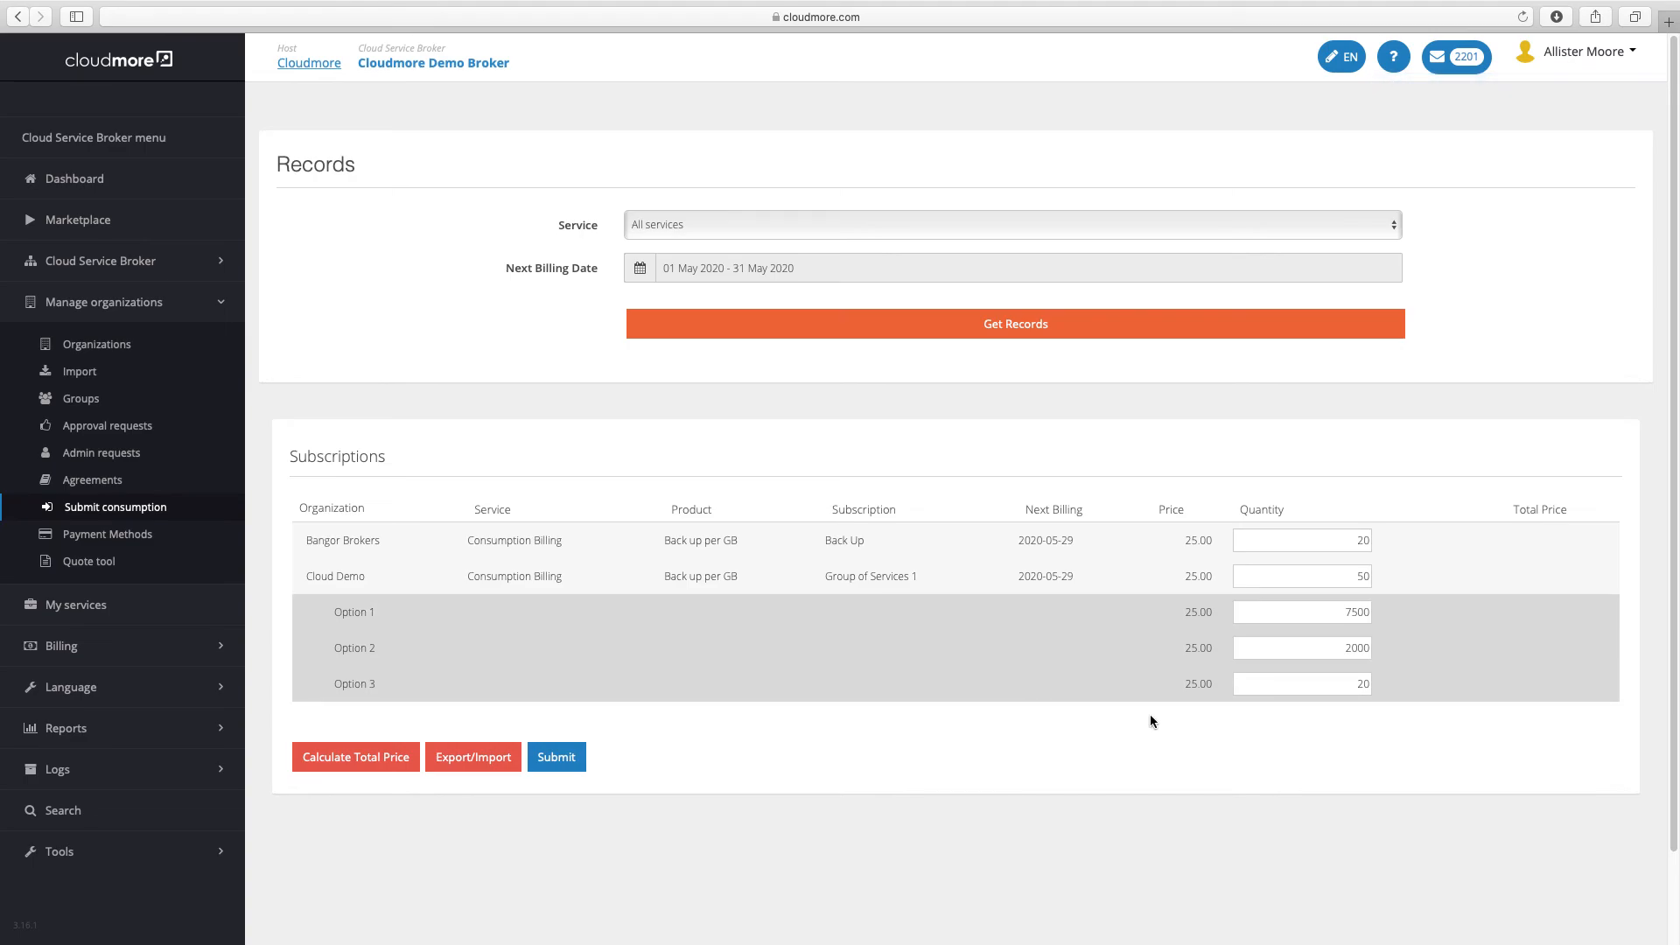
click(364, 763)
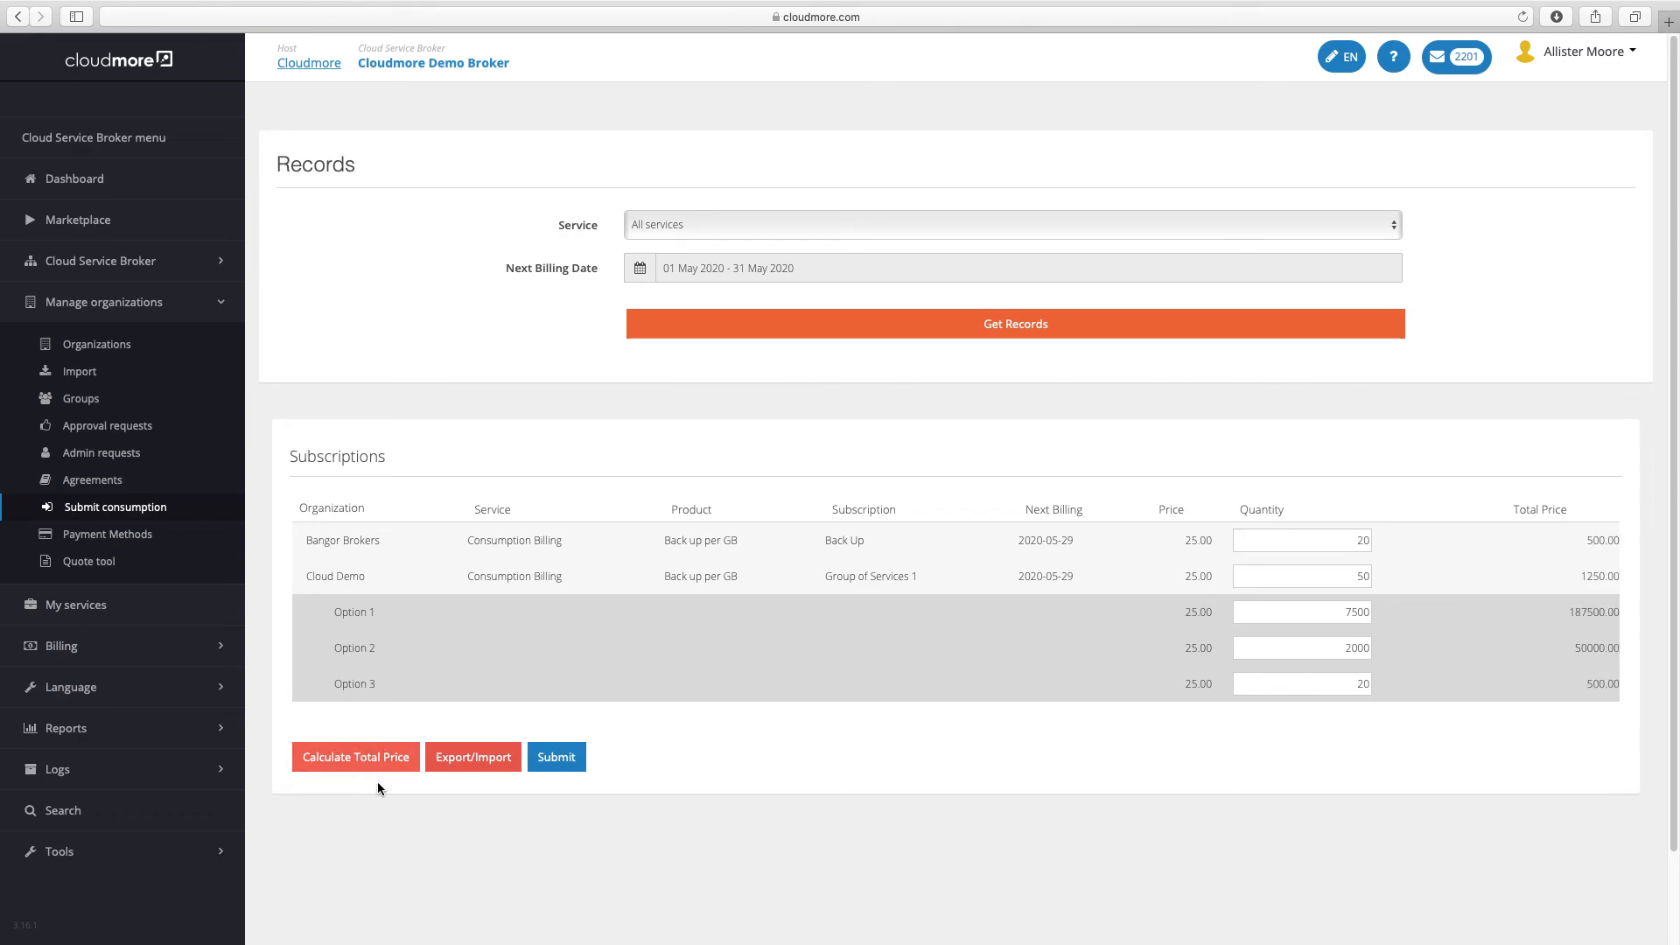